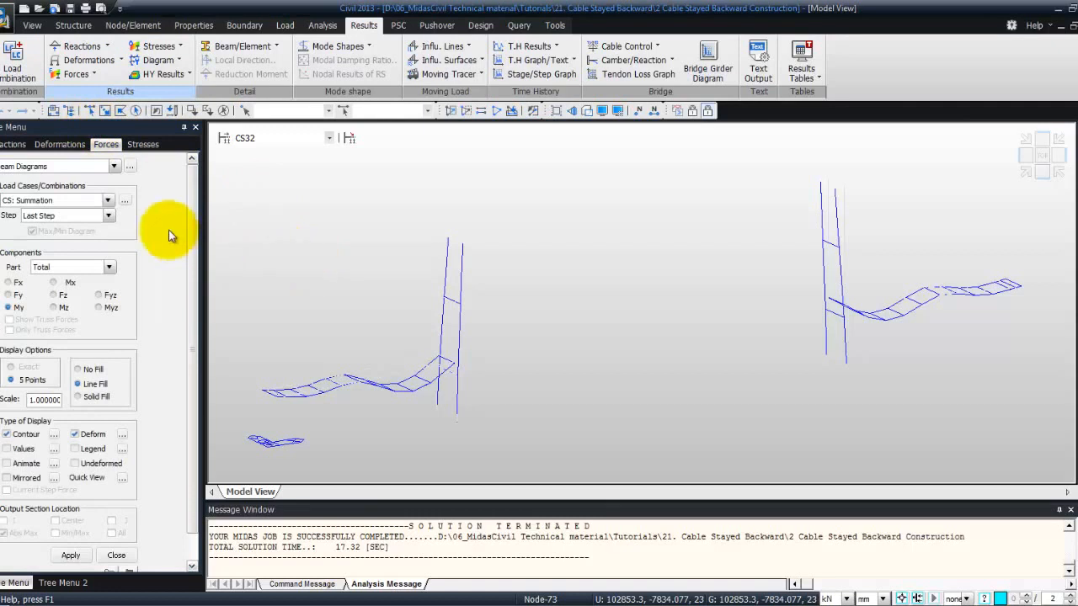
# Display the My beam diagram for construction stage CS7 with the legend shown and the deformed shape turned off
pyautogui.click(329, 137)
pyautogui.scroll(1, 283, 200)
pyautogui.click(250, 190)
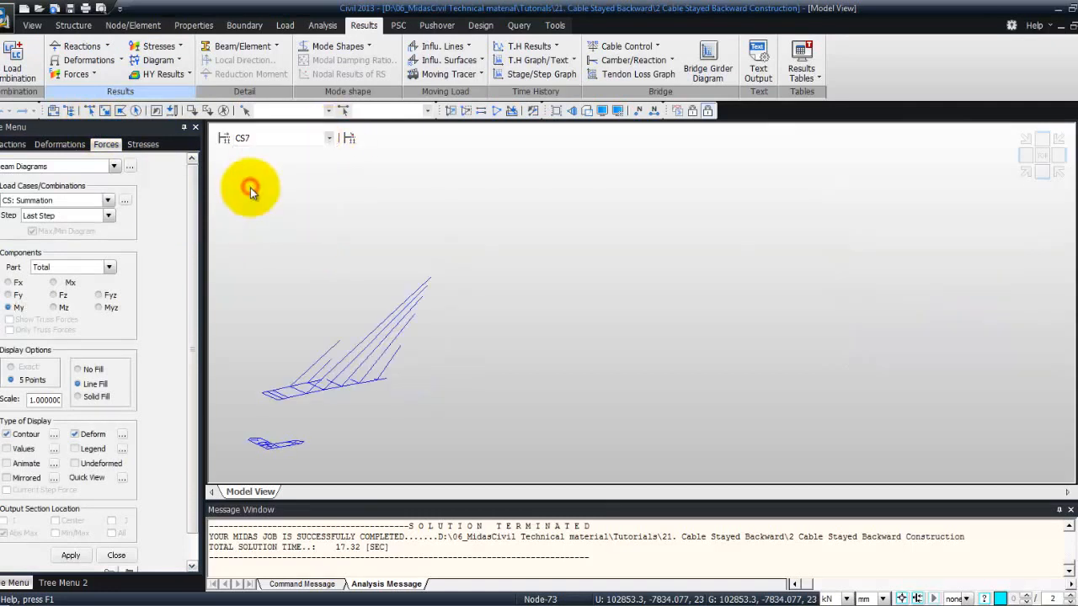
pyautogui.moveTo(528, 296); pyautogui.dragTo(516, 302, button='middle')
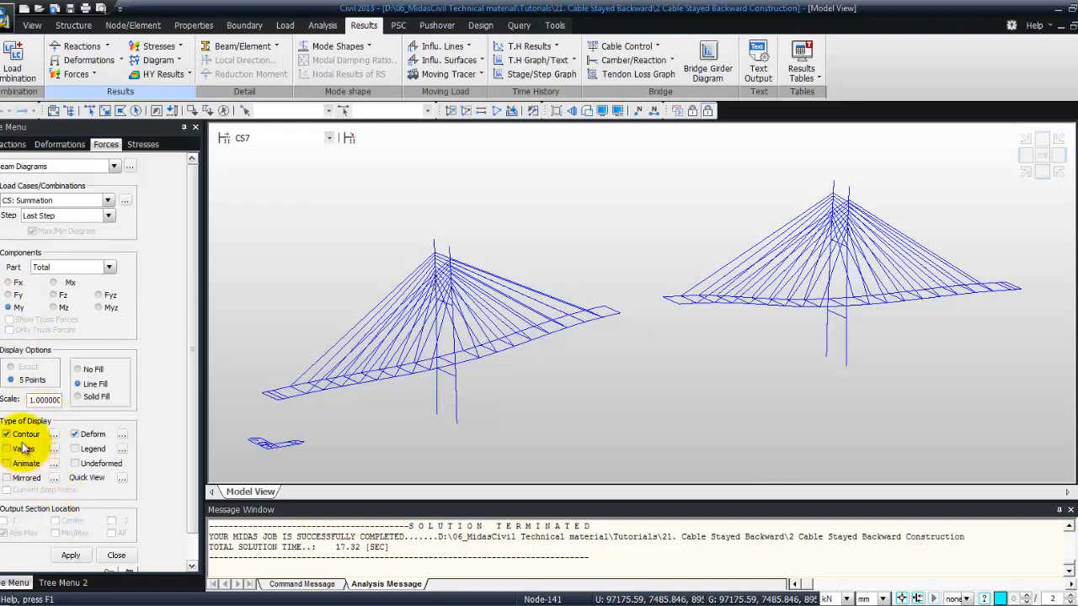
pyautogui.click(75, 434)
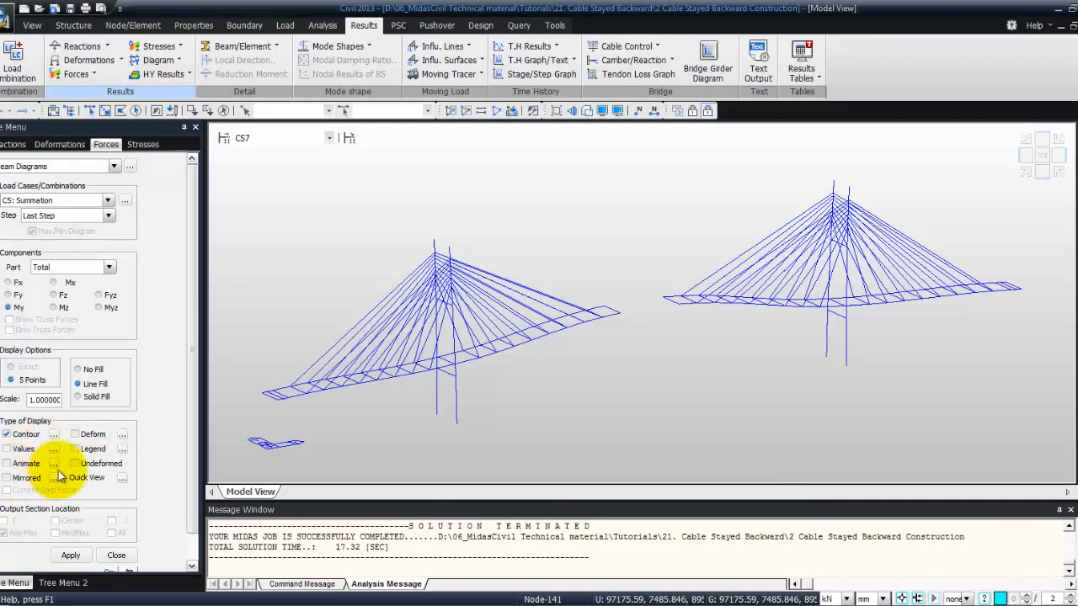
pyautogui.click(75, 449)
pyautogui.click(71, 555)
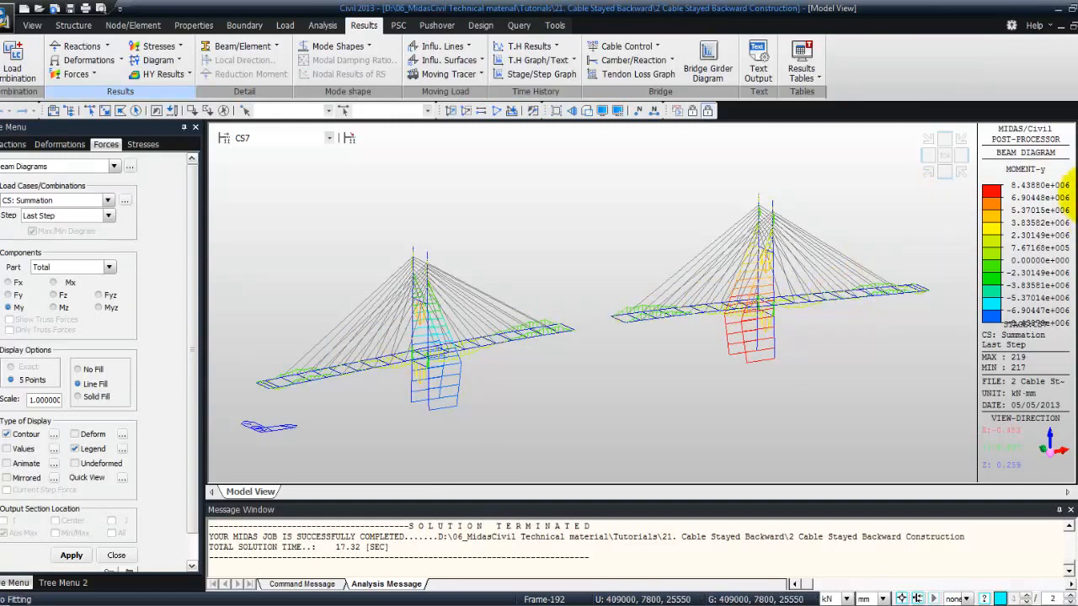
pyautogui.moveTo(366, 274); pyautogui.dragTo(505, 414)
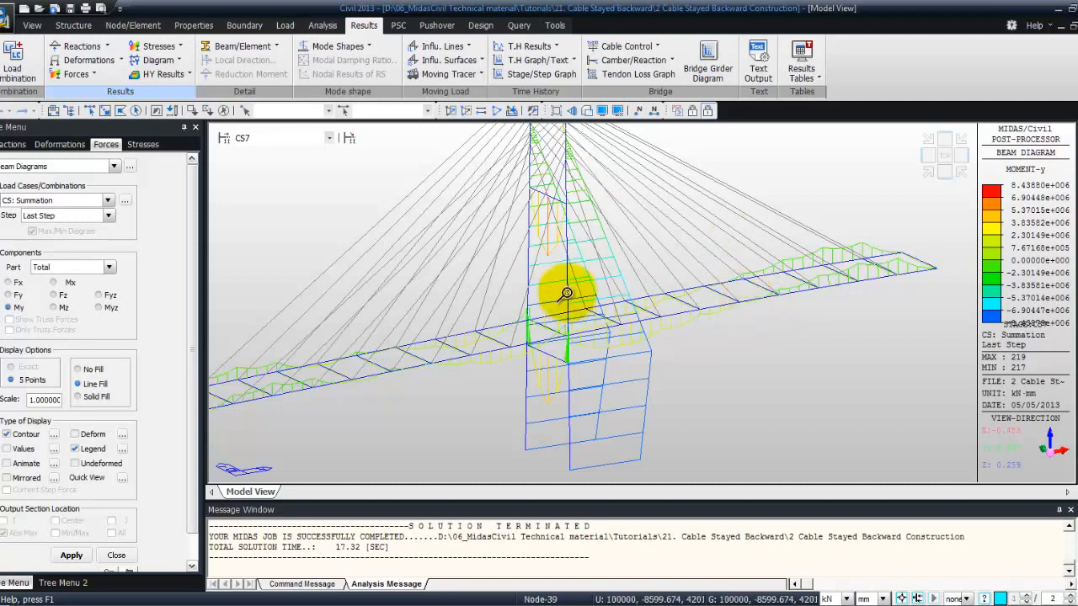
pyautogui.click(116, 555)
# Switch to construction stage CS15 and clear the beam diagram from the model view
pyautogui.click(329, 139)
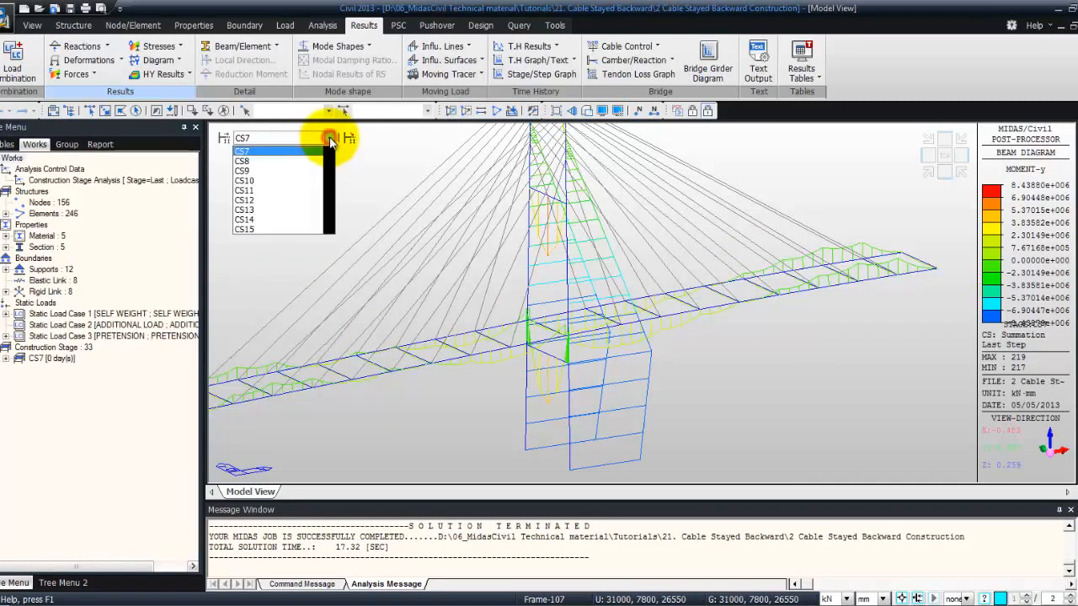
pyautogui.click(272, 228)
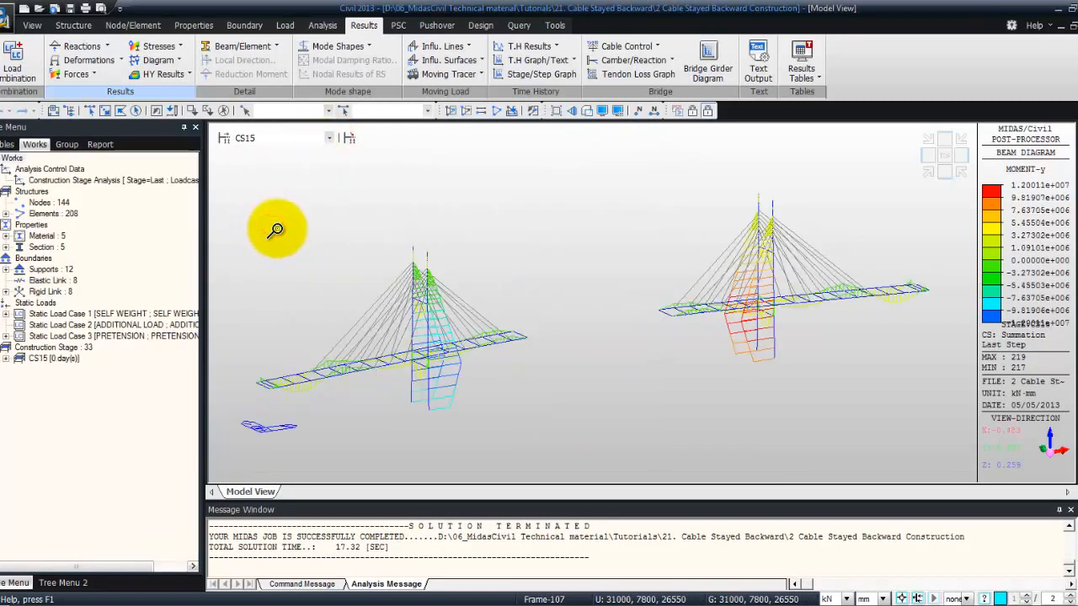
pyautogui.click(1077, 288)
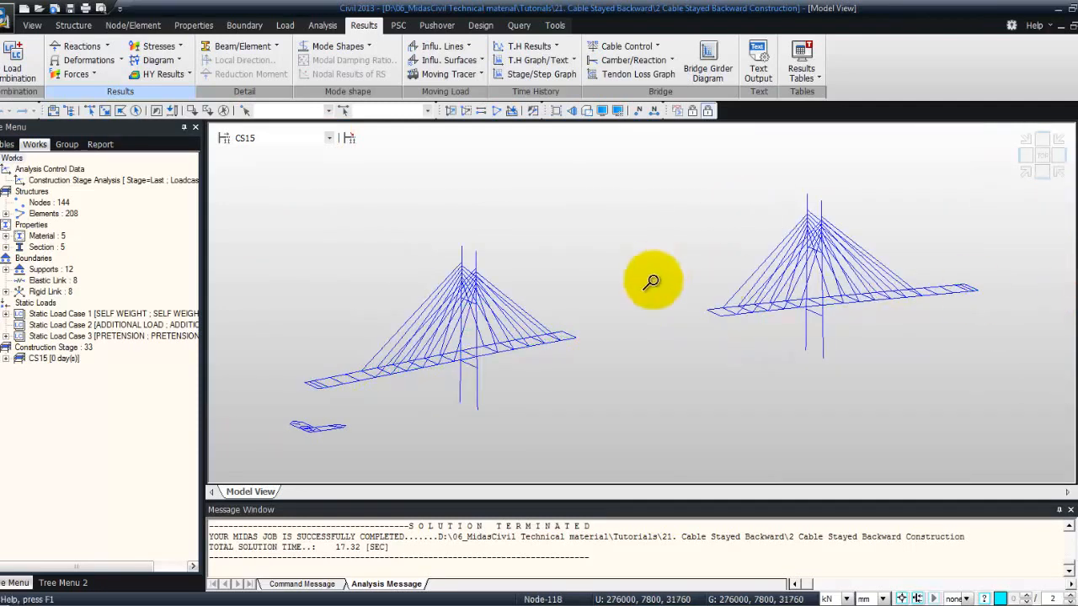
# Display the truss forces for all cables at the current stage with contour, legend and values
pyautogui.click(98, 73)
pyautogui.click(91, 88)
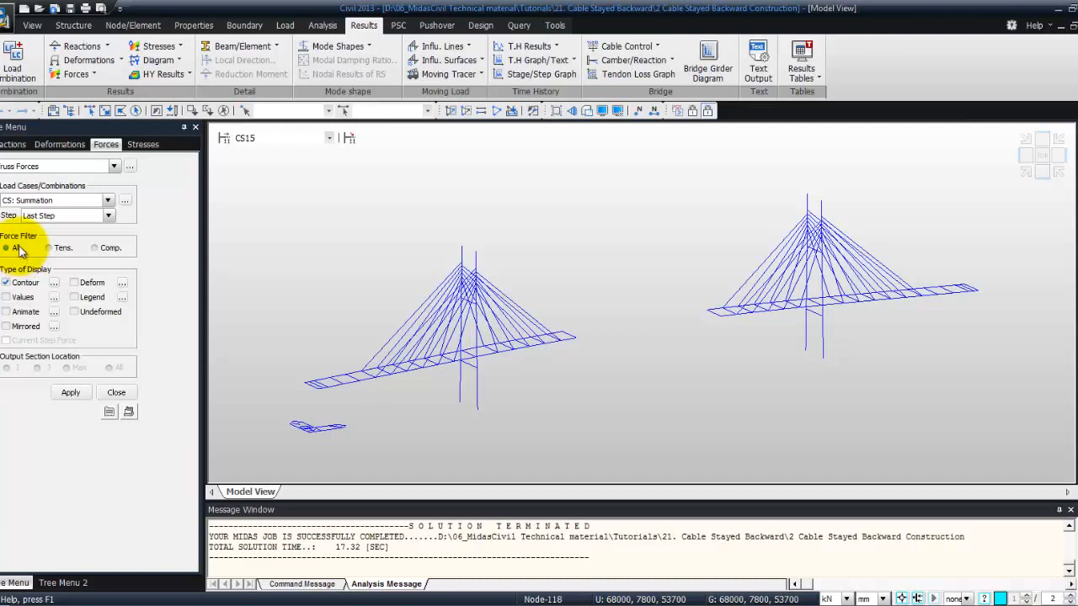
pyautogui.click(75, 298)
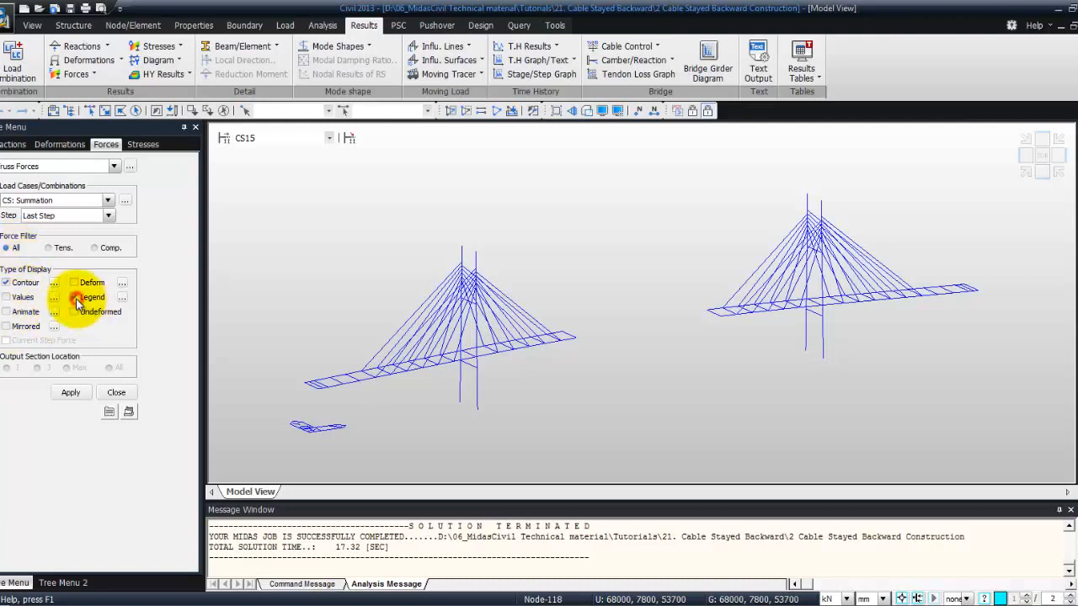
pyautogui.click(68, 393)
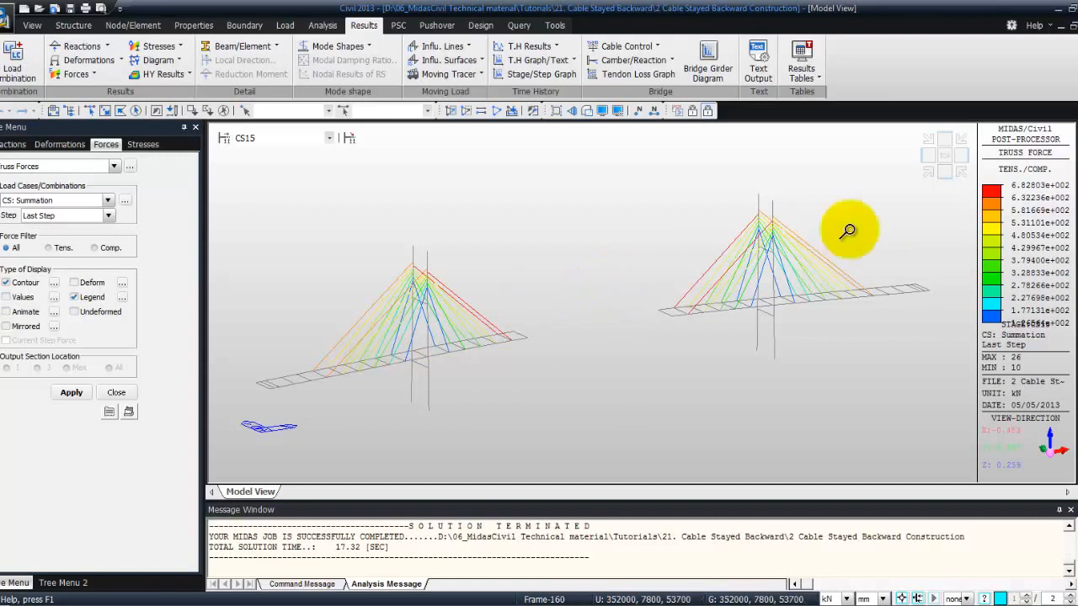
pyautogui.click(9, 298)
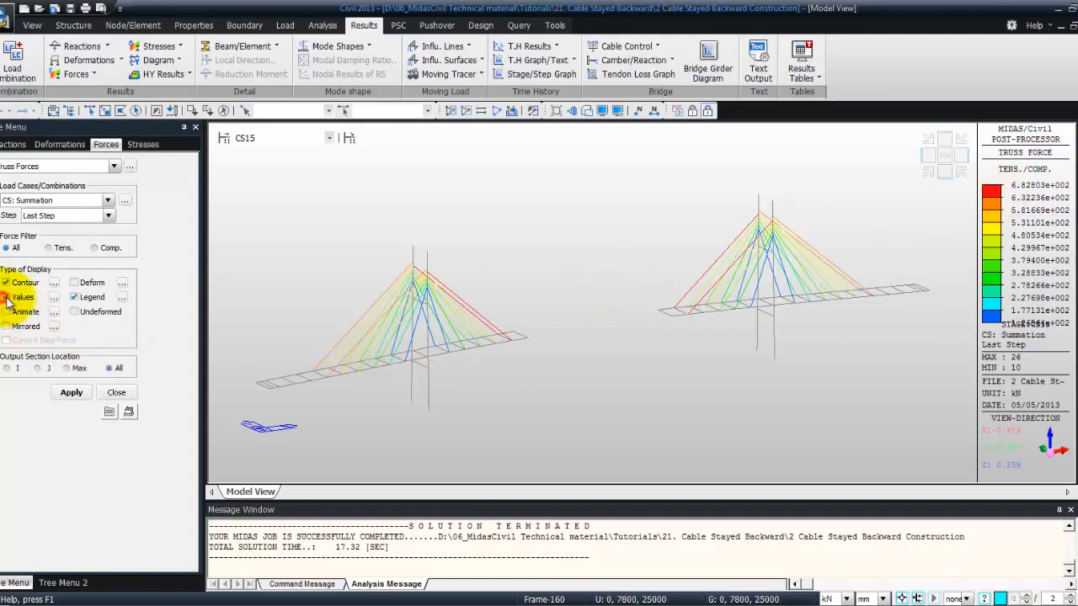
pyautogui.click(71, 392)
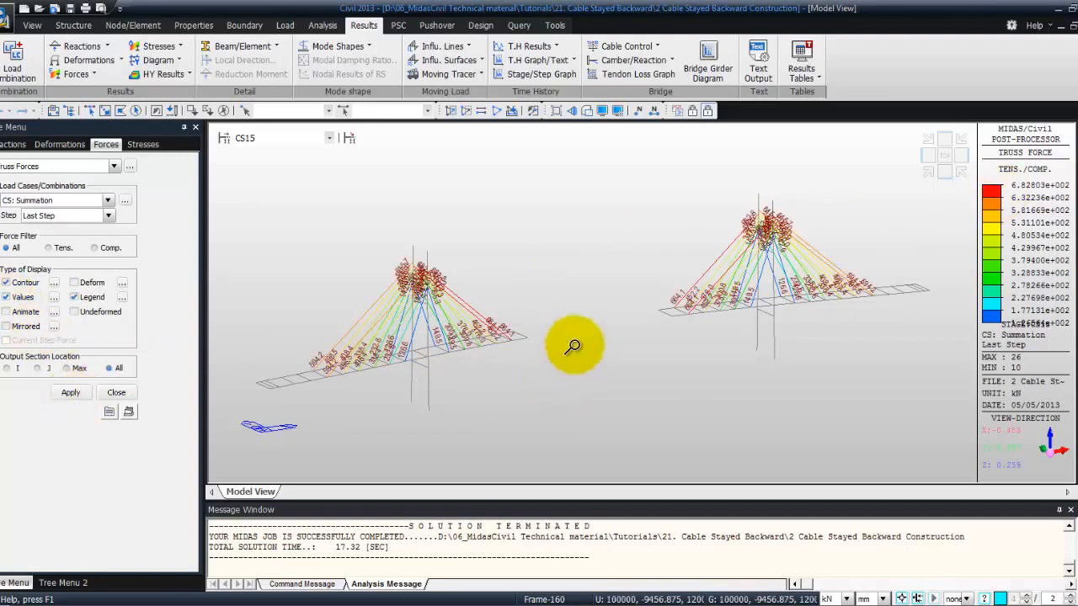
pyautogui.moveTo(349, 245); pyautogui.dragTo(519, 417)
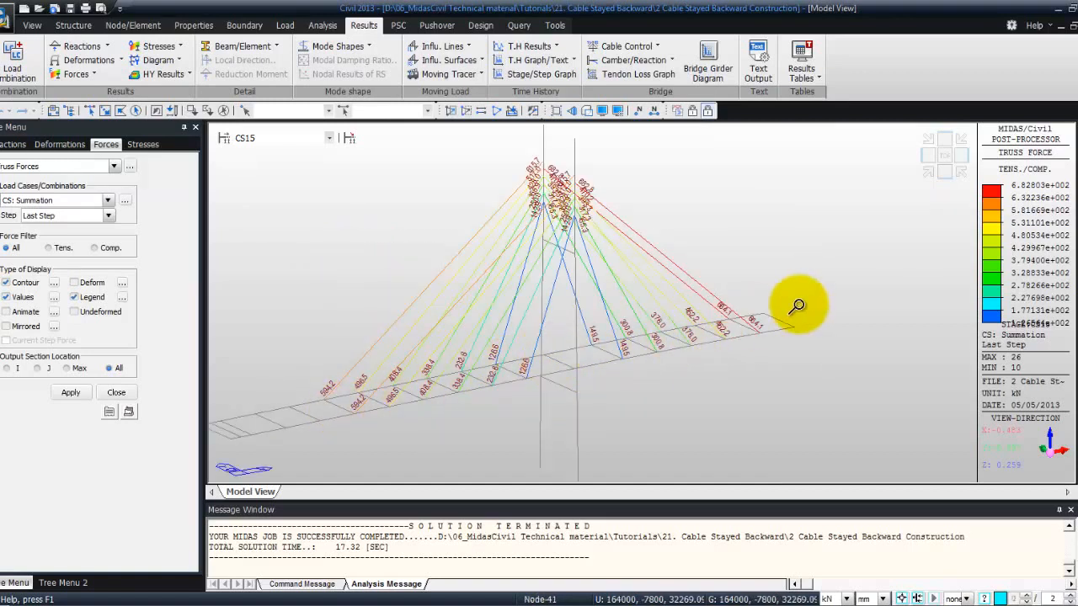
# Step through the construction stages starting from CS16 and ending at CS1 to examine how the cable forces change
pyautogui.click(328, 137)
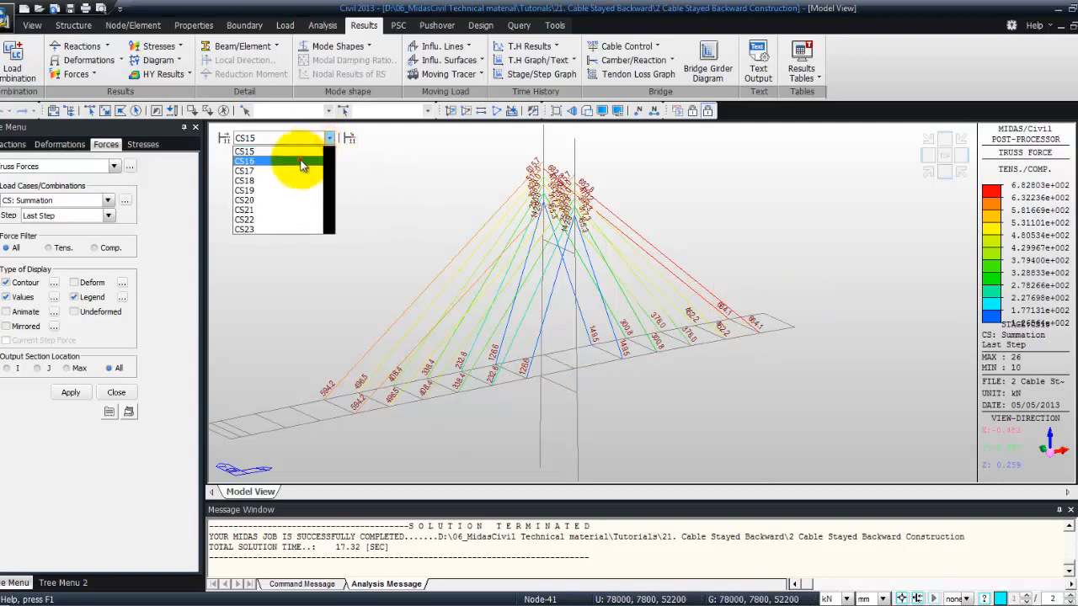
pyautogui.click(303, 162)
pyautogui.press('Down')
pyautogui.press('Down')
pyautogui.press('Up')
pyautogui.press('Up')
pyautogui.press('Up')
pyautogui.press('Up')
pyautogui.press('Up')
pyautogui.press('Up')
pyautogui.press('Up')
pyautogui.press('Up')
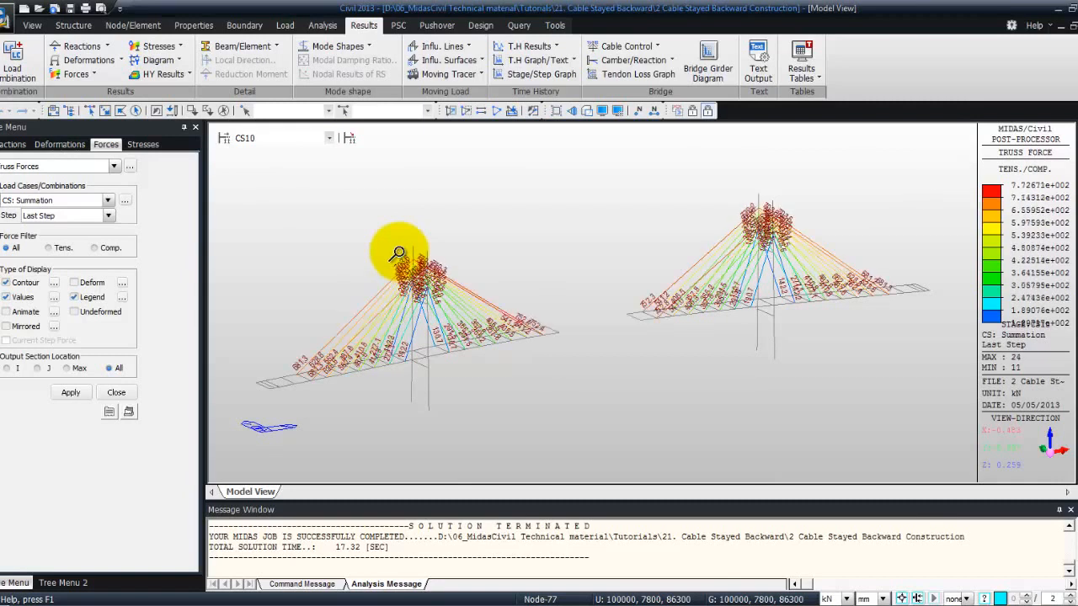
pyautogui.press('Up')
pyautogui.press('Up')
pyautogui.press('Up')
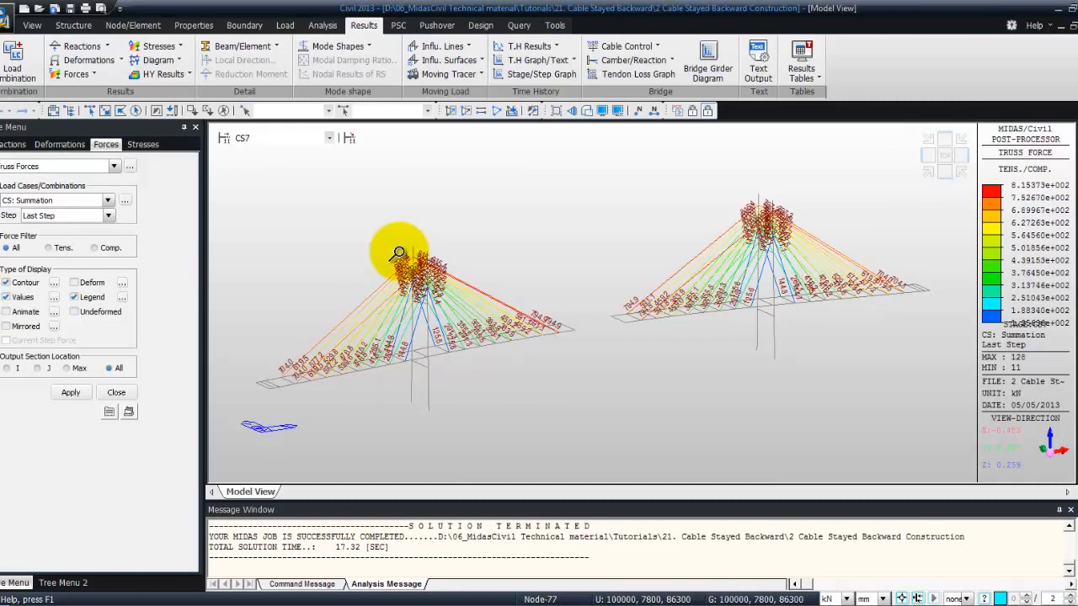
pyautogui.press('Up')
pyautogui.press('Up')
pyautogui.press('Up')
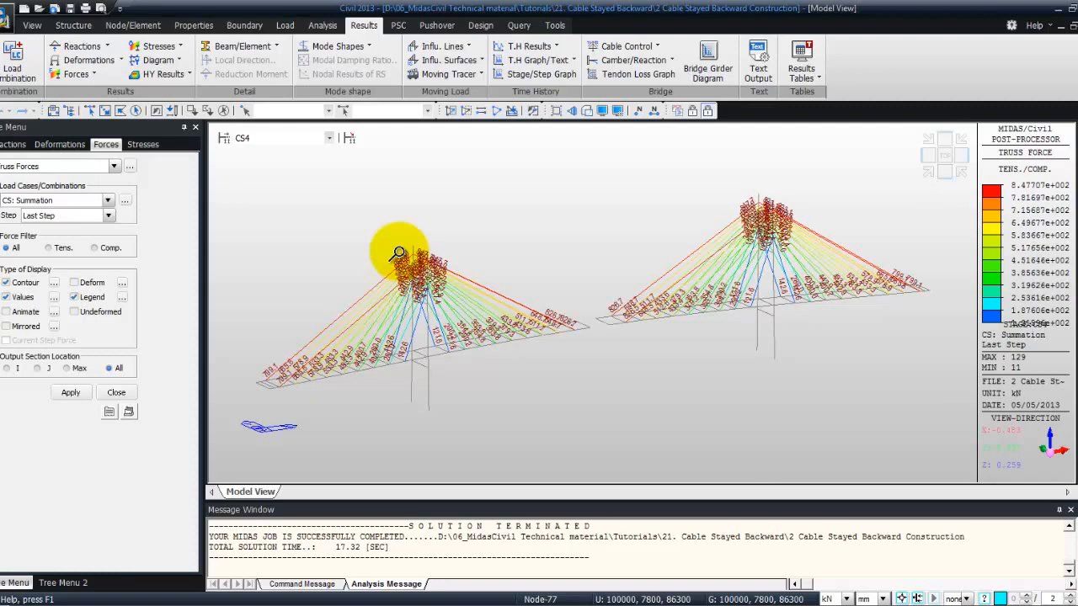
pyautogui.press('Up')
pyautogui.press('Up')
pyautogui.press('Up')
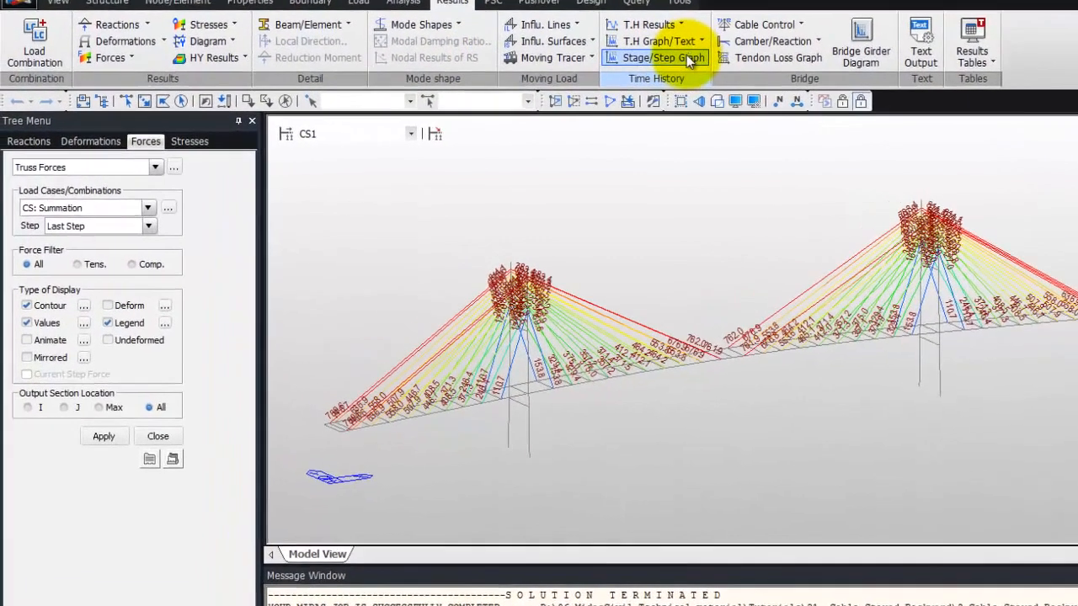
# Add a displacement function named HORIZONTAL DISP for node 1, component DX, to the stage/step graph
pyautogui.click(687, 56)
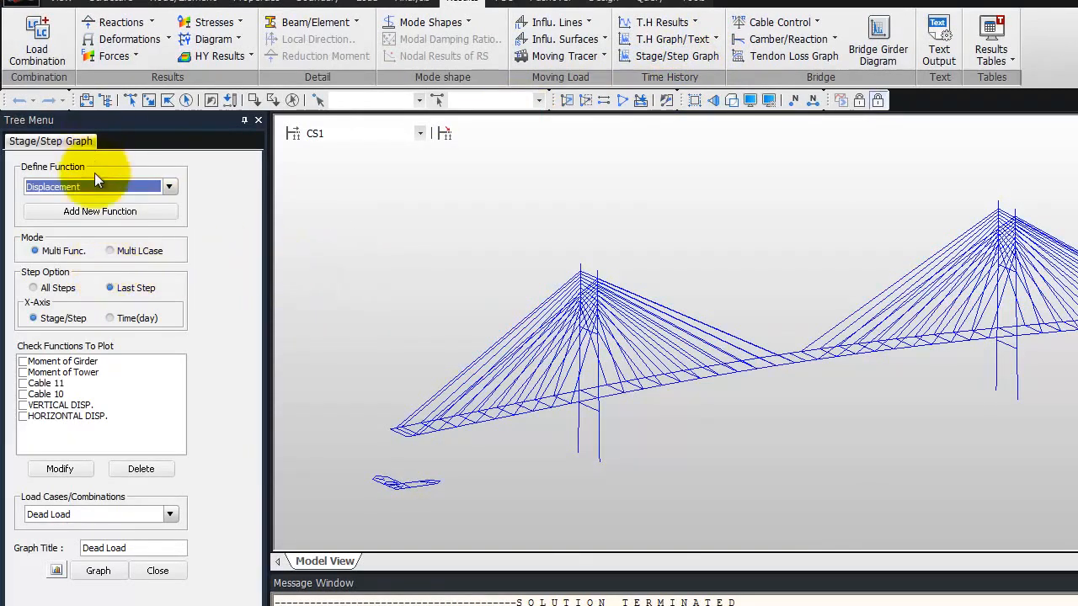
pyautogui.click(114, 210)
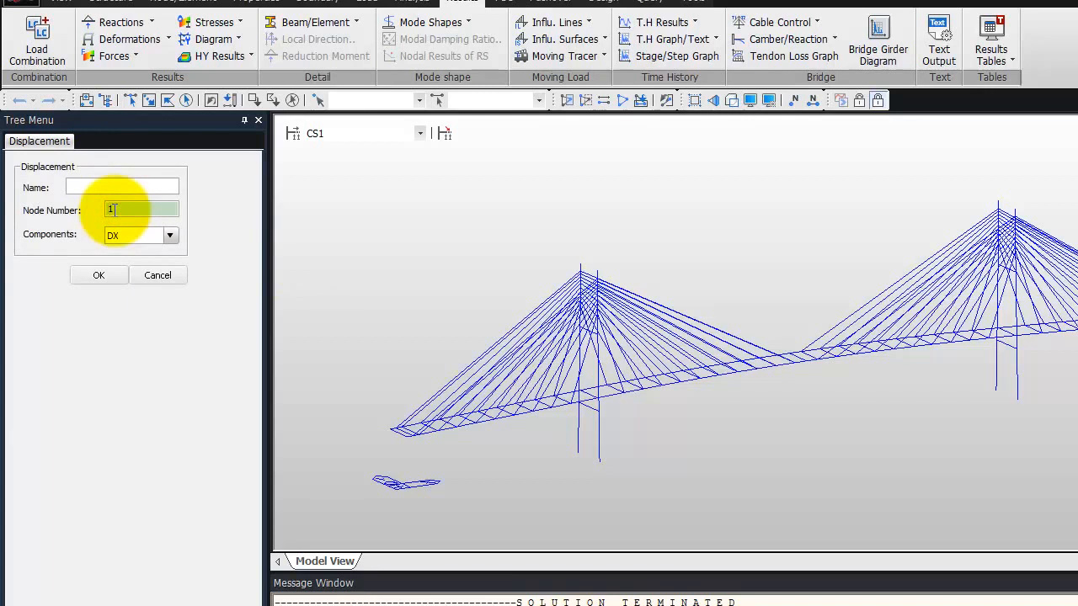
pyautogui.click(112, 185)
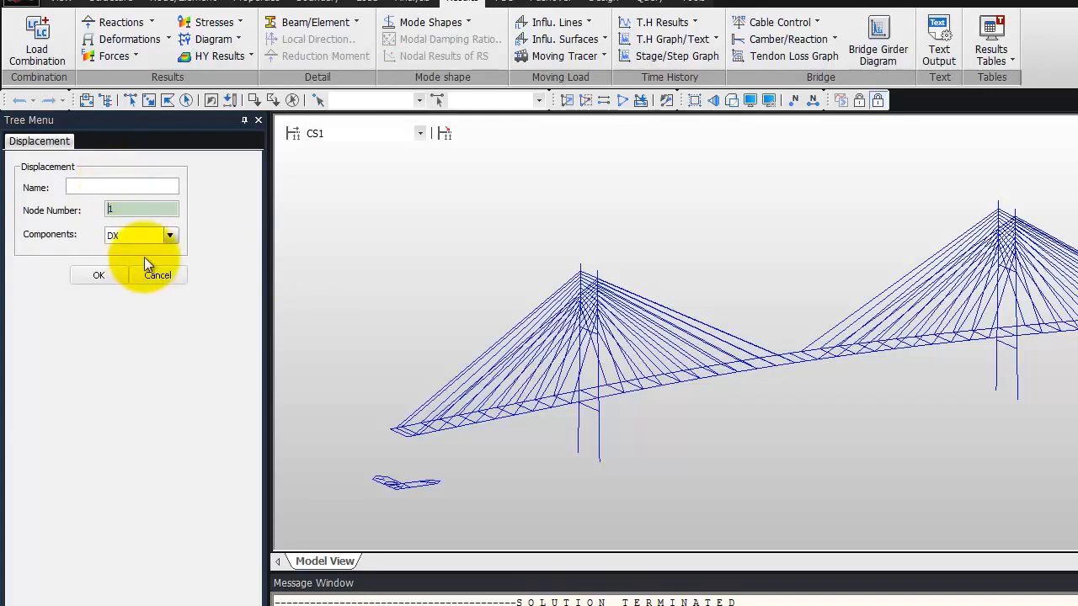
pyautogui.click(112, 185)
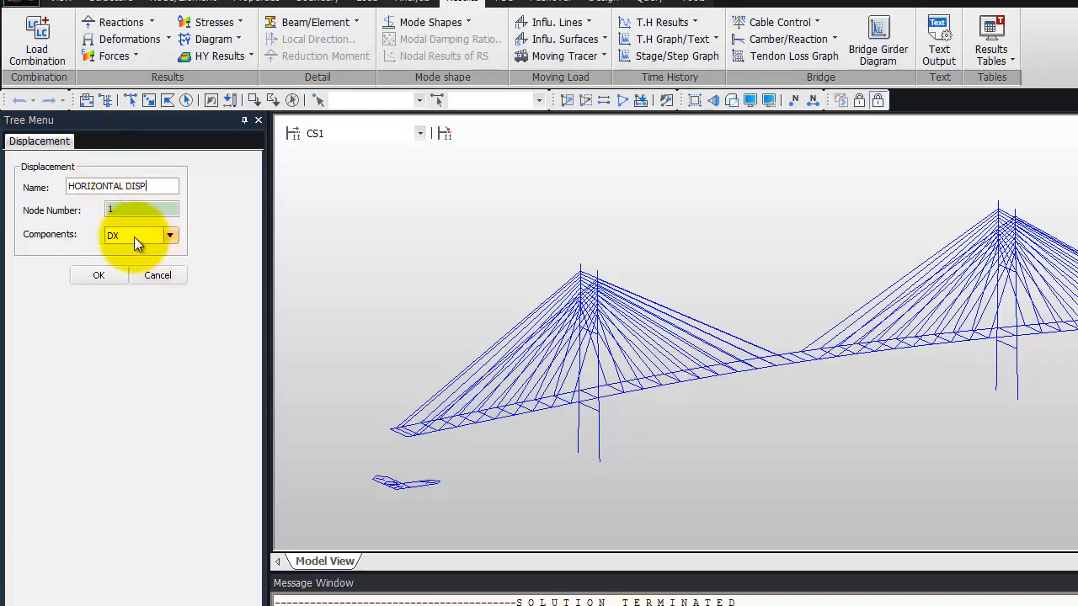
pyautogui.click(99, 275)
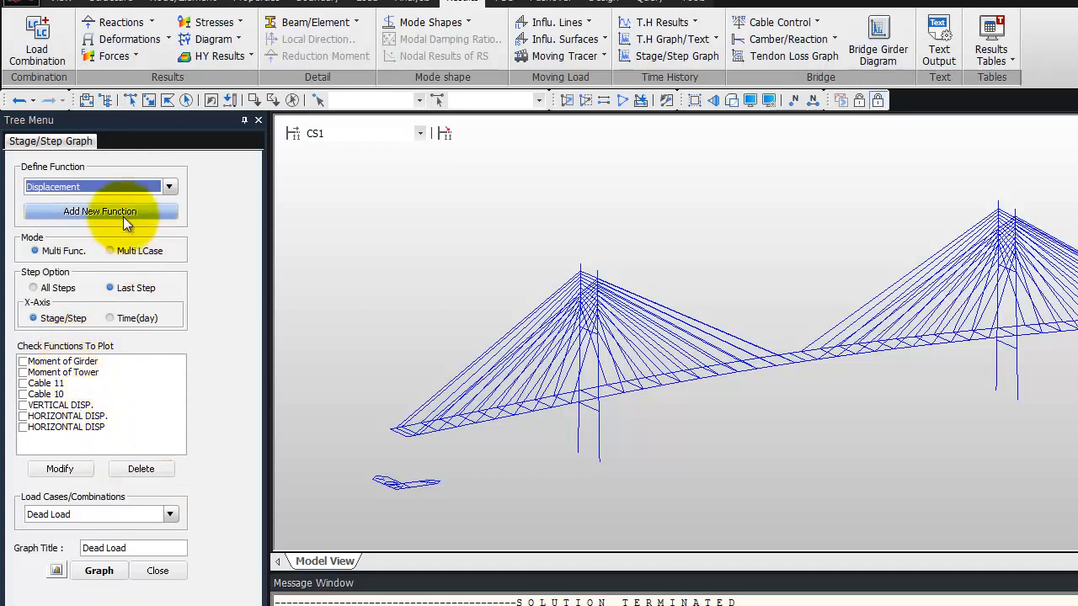
# Add a second displacement function named VERTICAL DISP for node 27 with component DZ
pyautogui.click(101, 213)
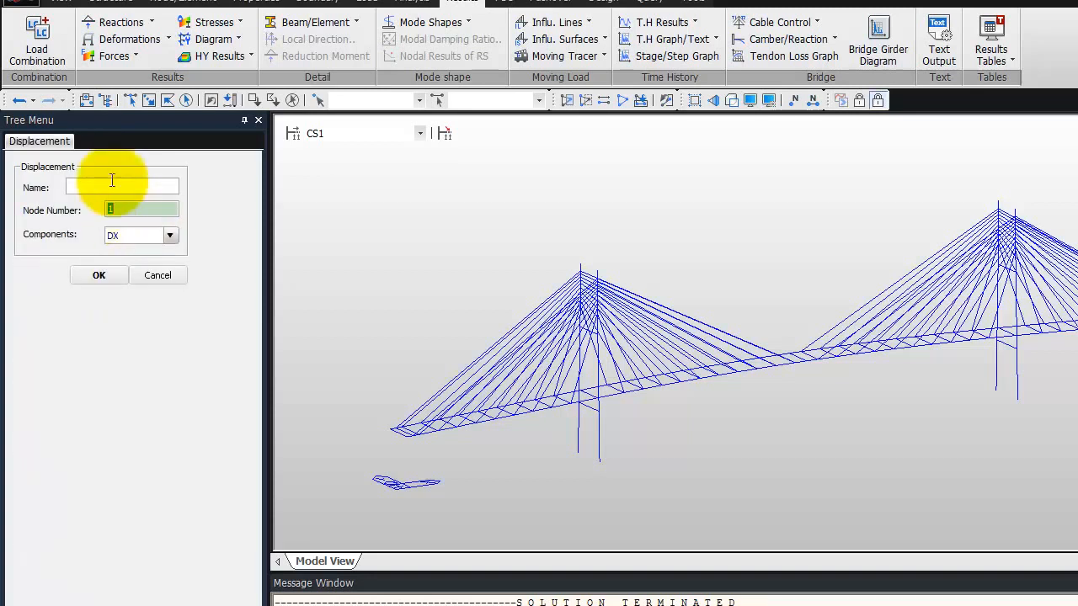
pyautogui.click(115, 180)
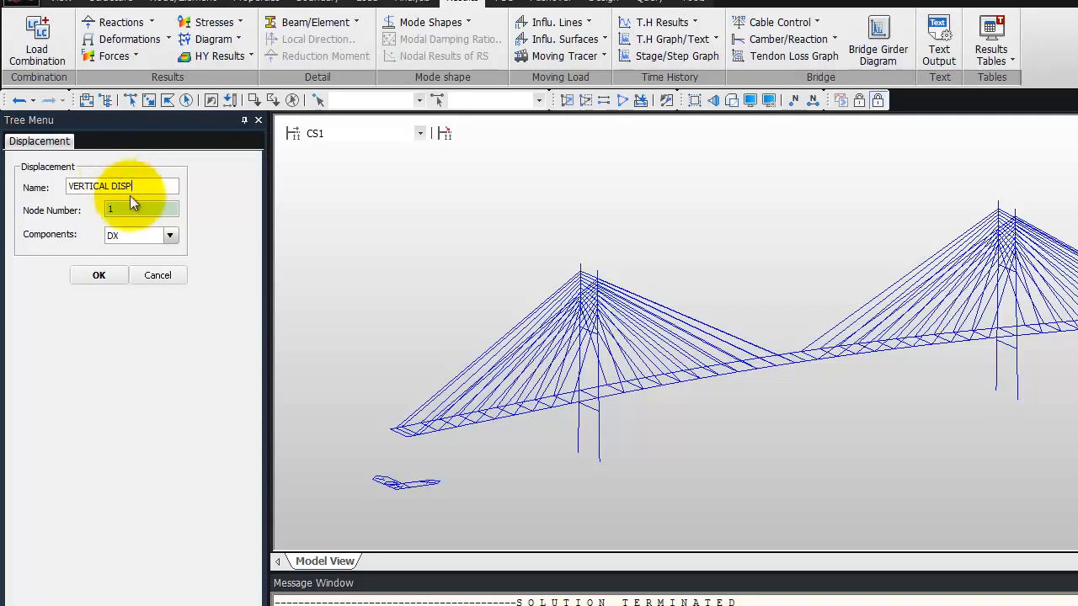
pyautogui.click(139, 208)
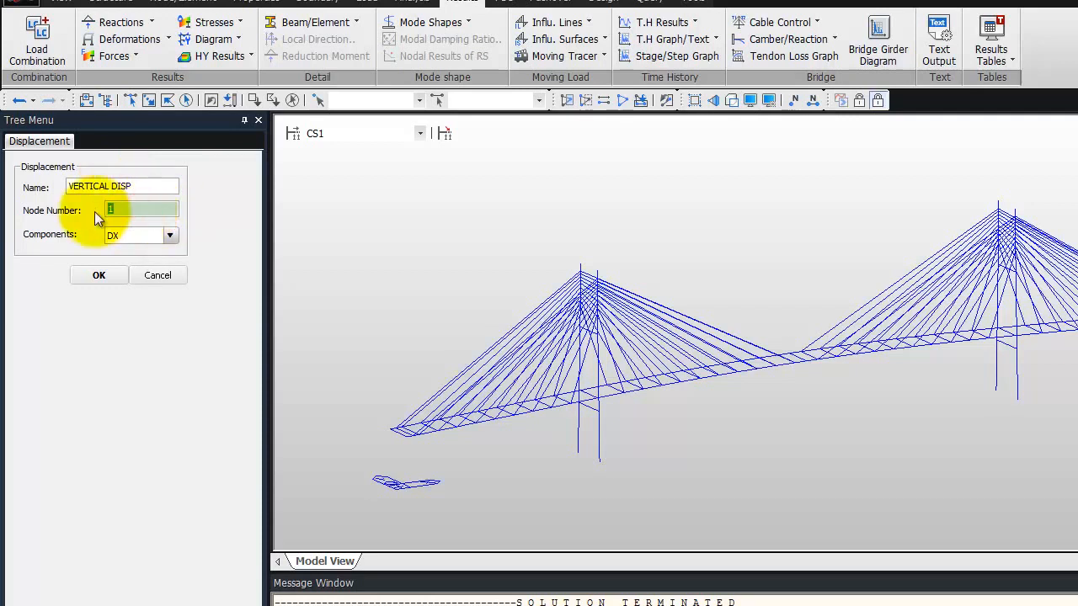
pyautogui.write('27')
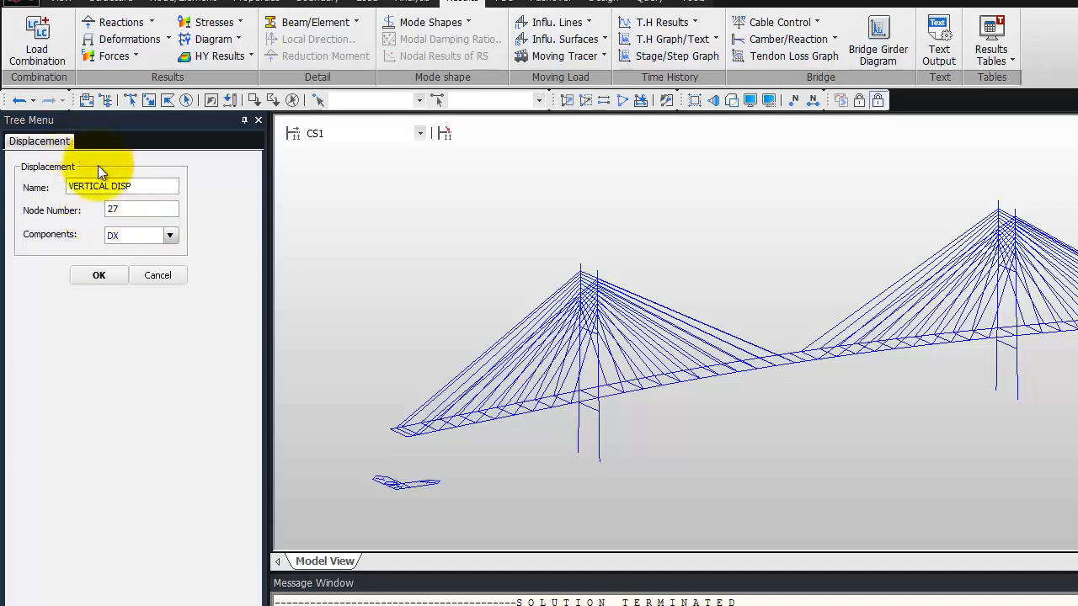
pyautogui.click(169, 236)
pyautogui.click(143, 272)
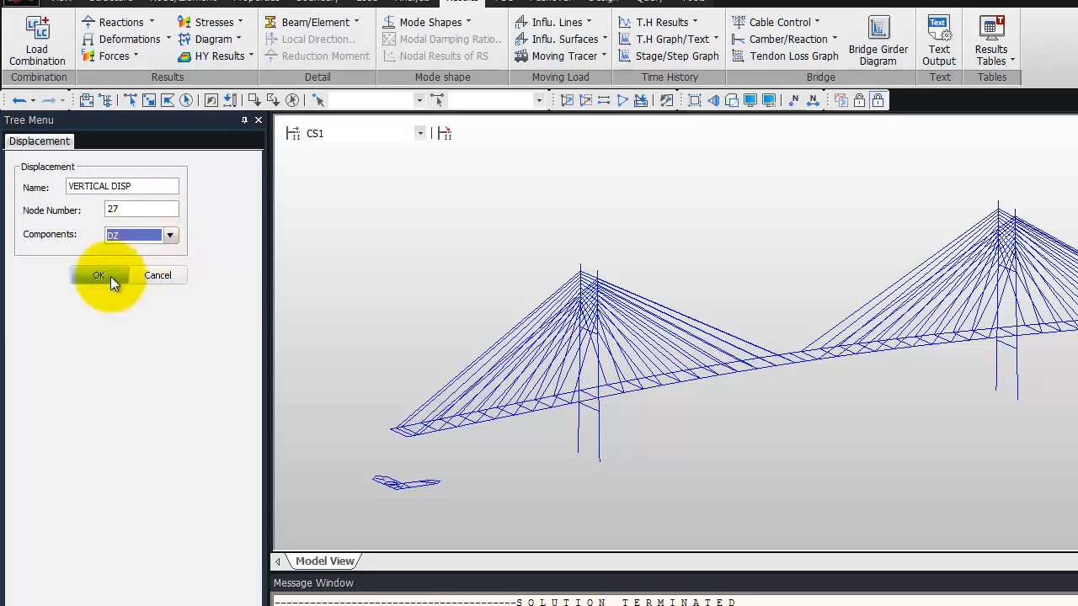
pyautogui.click(110, 276)
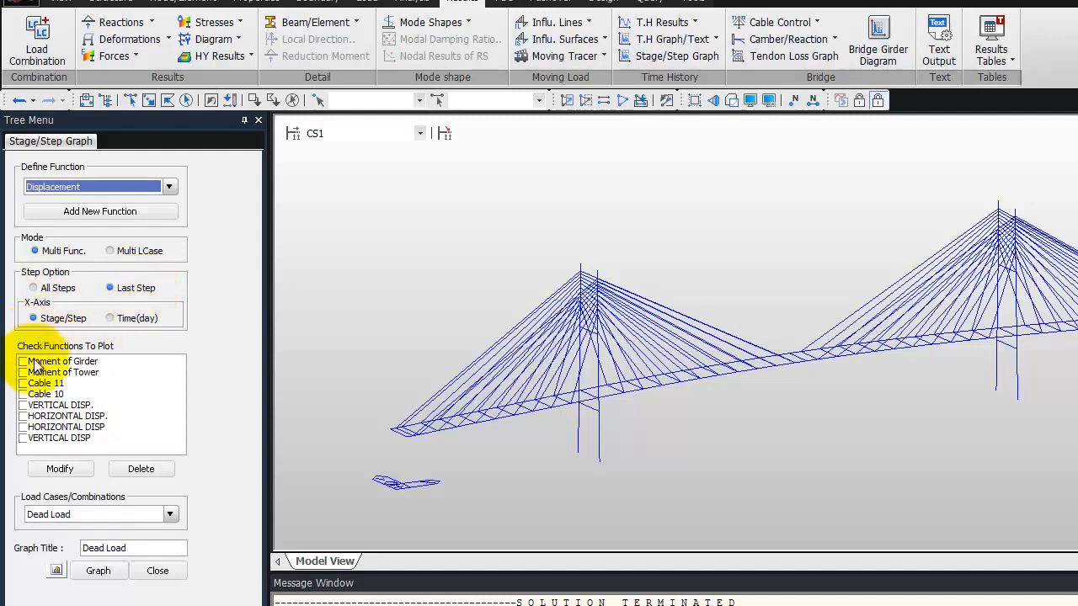
# Choose the new HORIZONTAL DISP and VERTICAL DISP functions for plotting with the Summation load case
pyautogui.click(23, 427)
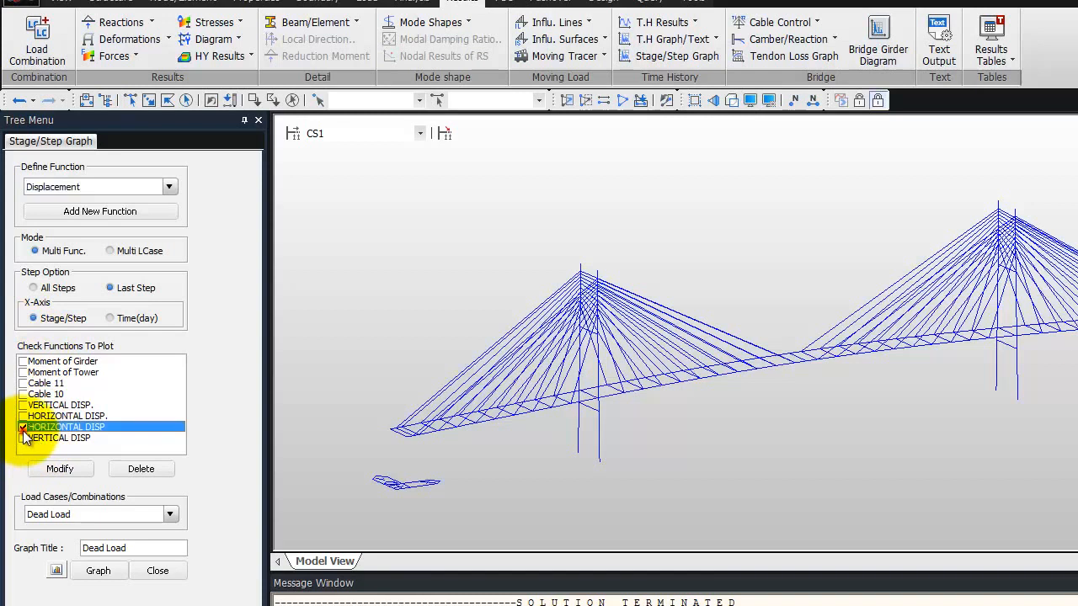
pyautogui.click(23, 438)
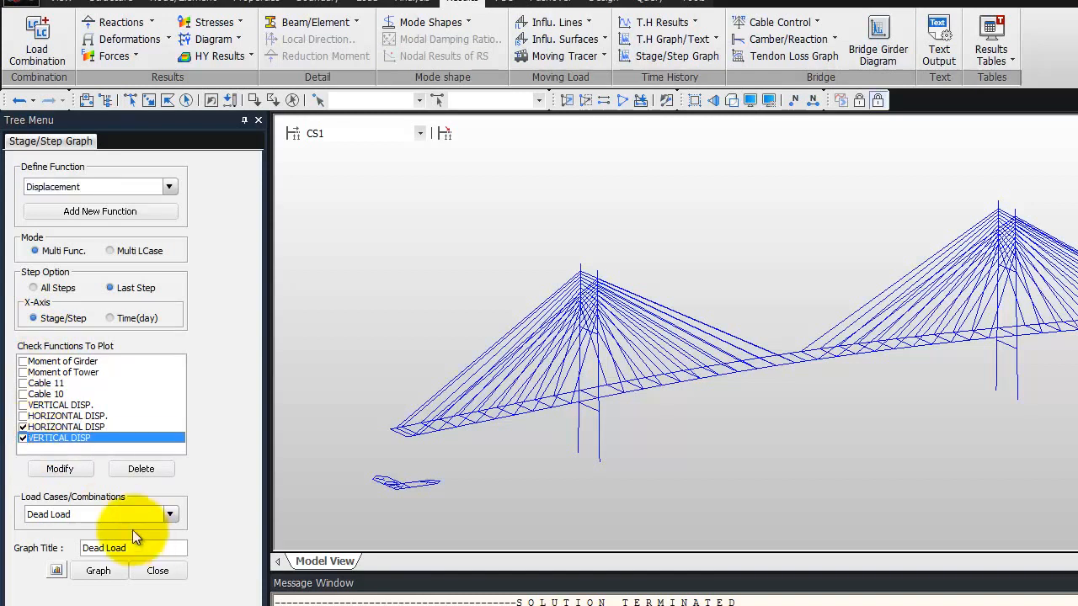
pyautogui.click(170, 516)
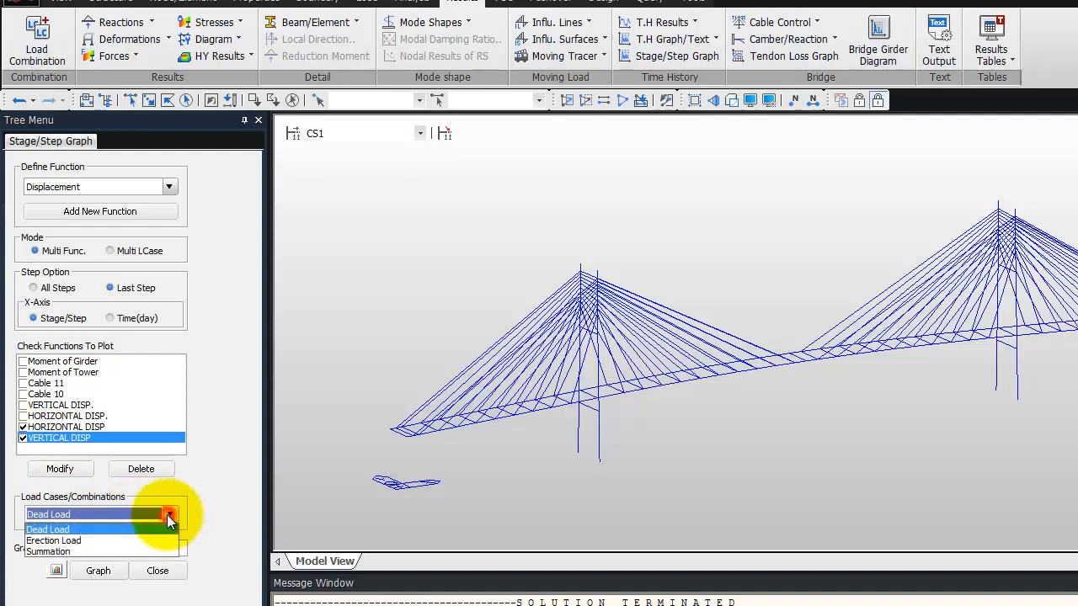
pyautogui.click(123, 552)
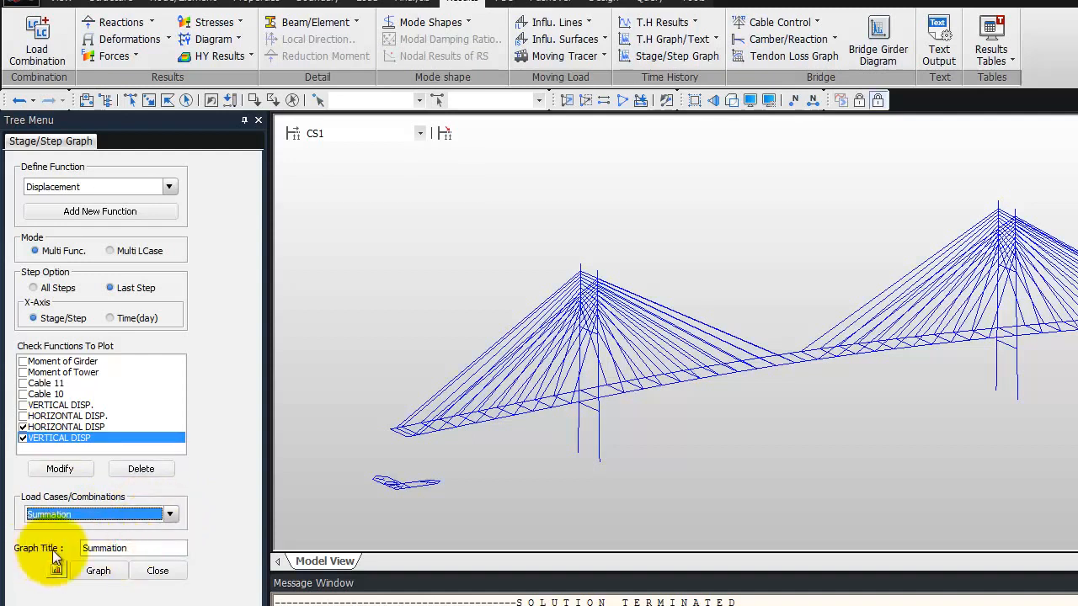
# Set the graph title to "hORIZONTAL & VERTICAL DISP FOR EACH CS"
pyautogui.click(167, 550)
pyautogui.moveTo(167, 550); pyautogui.dragTo(73, 553)
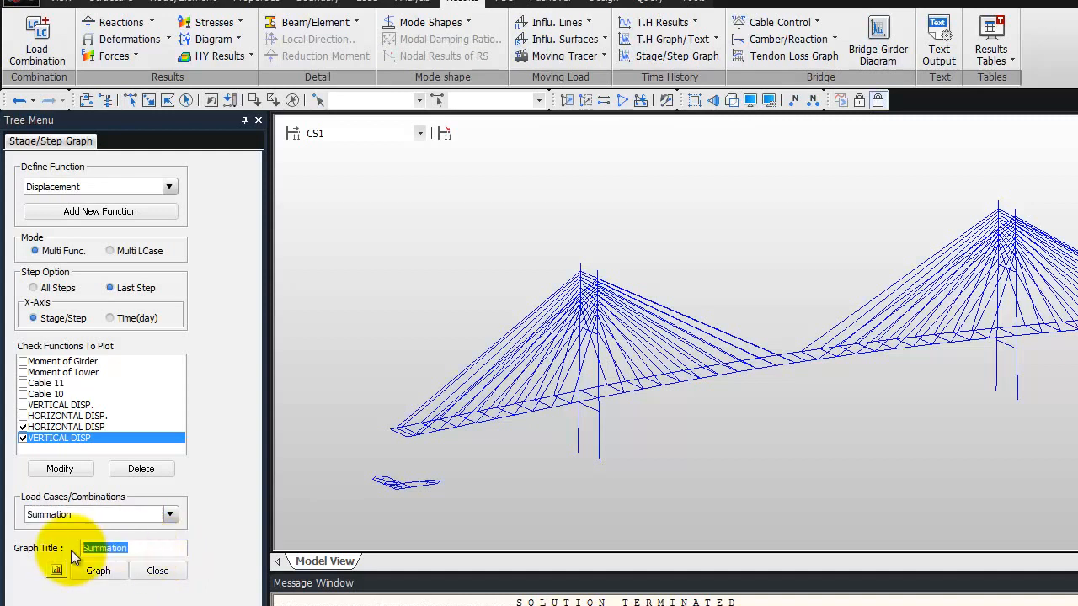
pyautogui.write('hORIZONTAL & VERT')
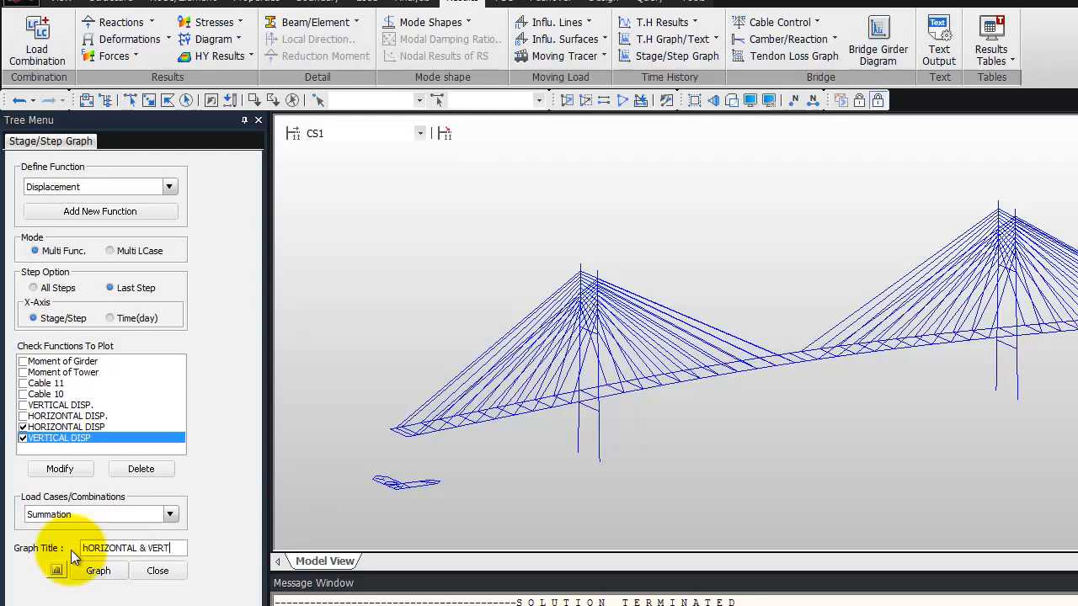
pyautogui.write('ICAL dISP')
pyautogui.press('BackSpace')
pyautogui.press('BackSpace')
pyautogui.press('BackSpace')
pyautogui.press('BackSpace')
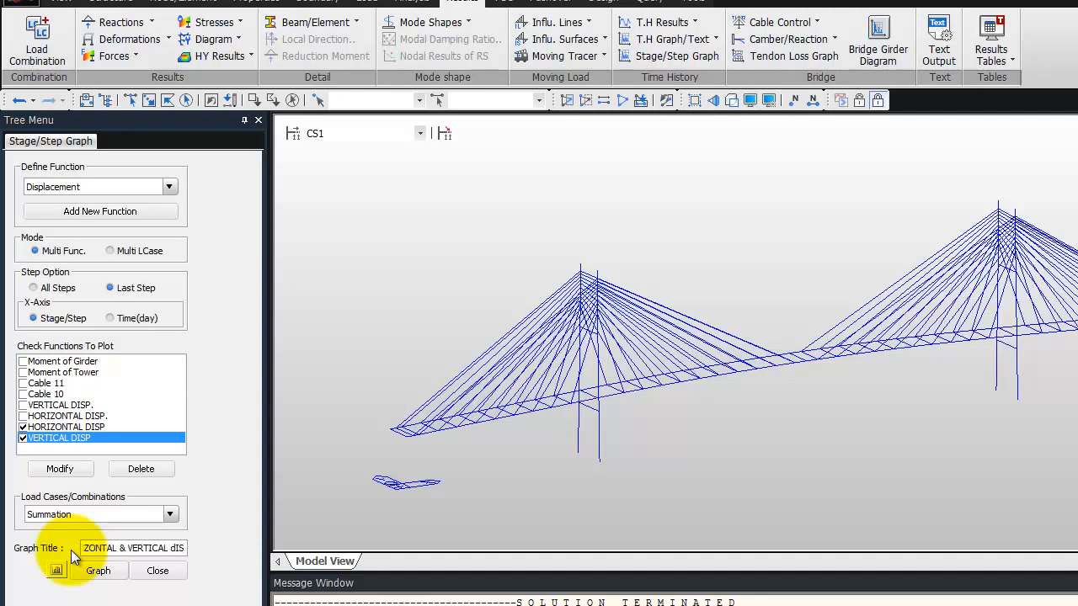
pyautogui.write('s')
pyautogui.press('BackSpace')
pyautogui.write('DISP FOR BACH cs')
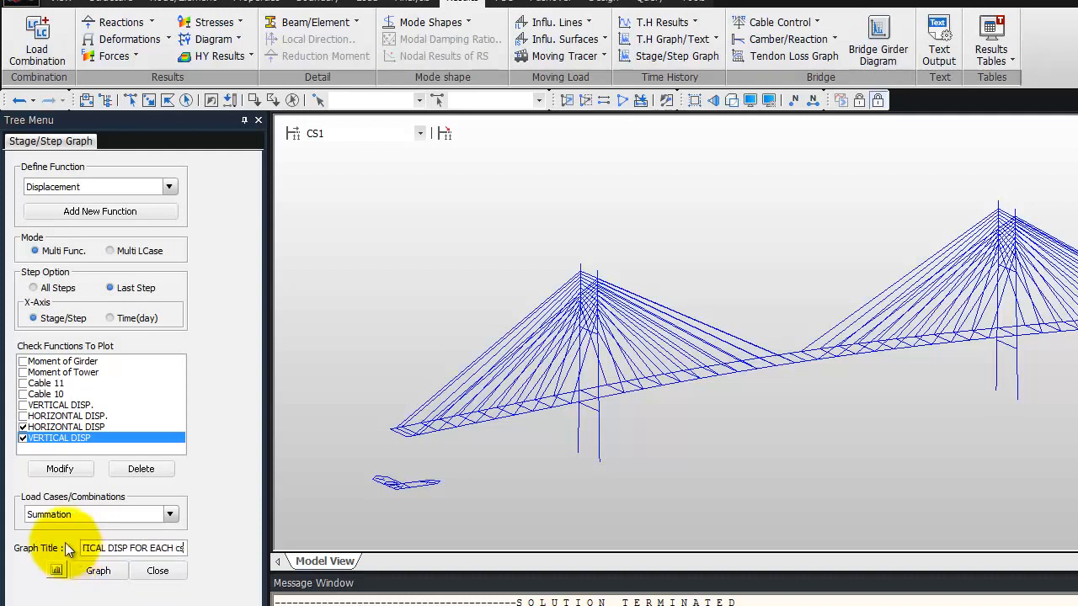
pyautogui.press('BackSpace')
pyautogui.press('BackSpace')
pyautogui.write('CS')
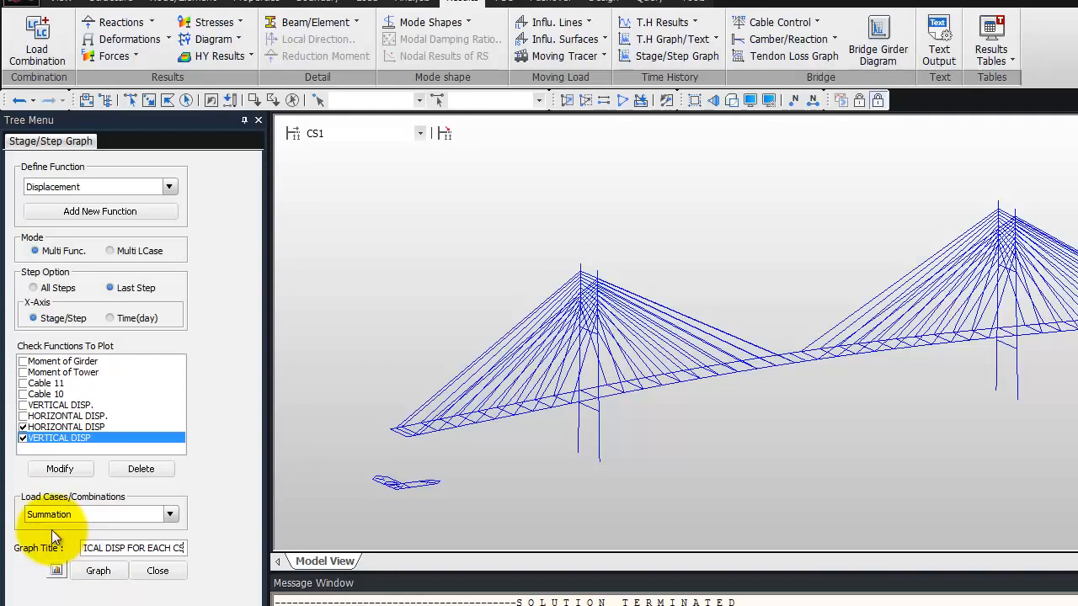
# Plot the displacement functions, maximize the stage history graph to examine both curves across the stages, and close it
pyautogui.click(98, 572)
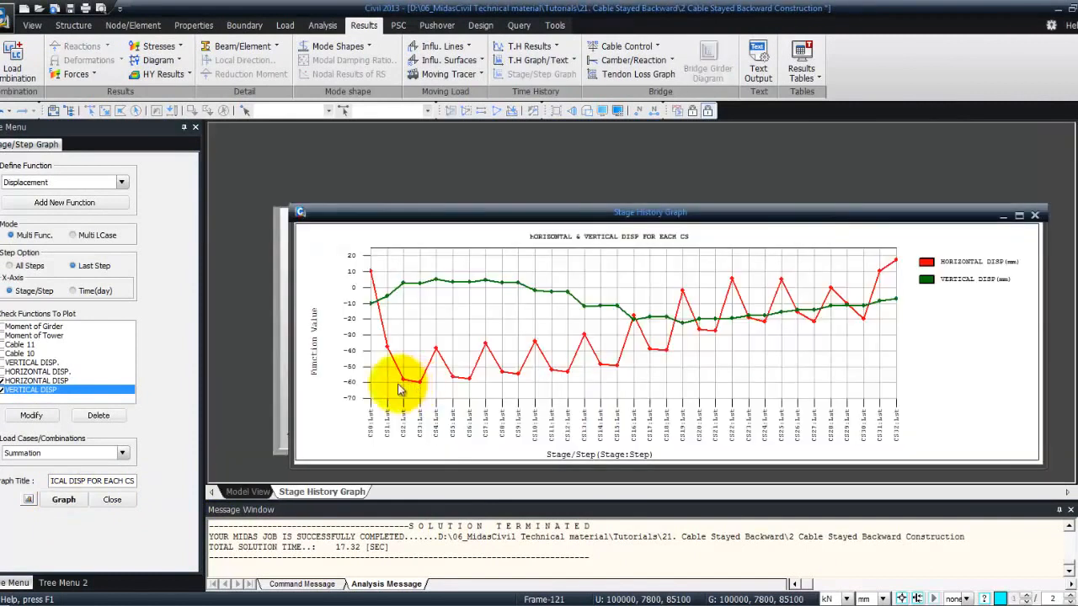
pyautogui.click(732, 212)
pyautogui.moveTo(722, 221); pyautogui.dragTo(662, 199)
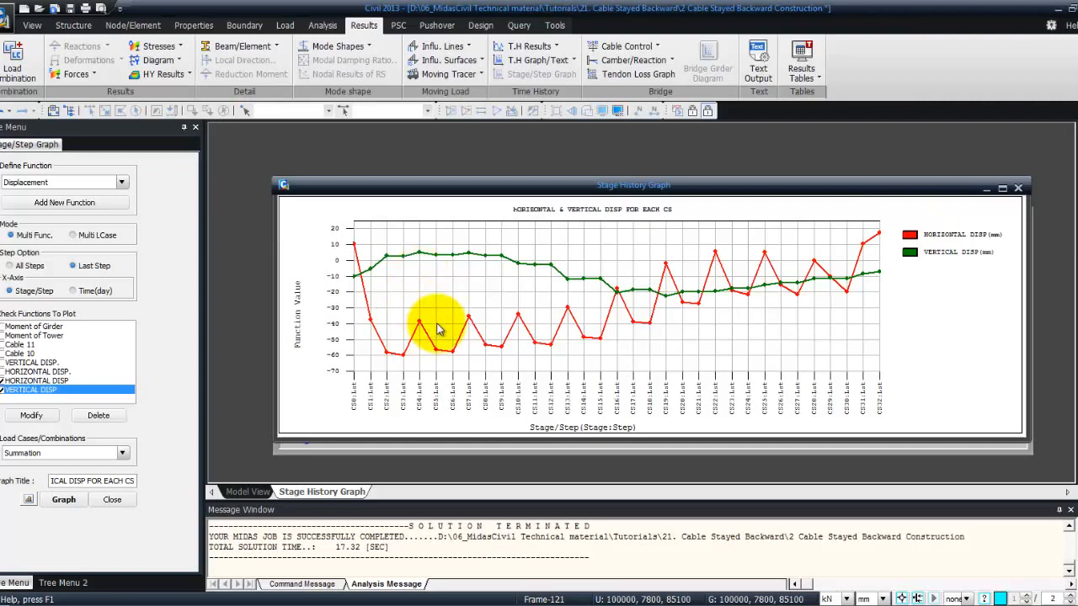
pyautogui.click(1002, 190)
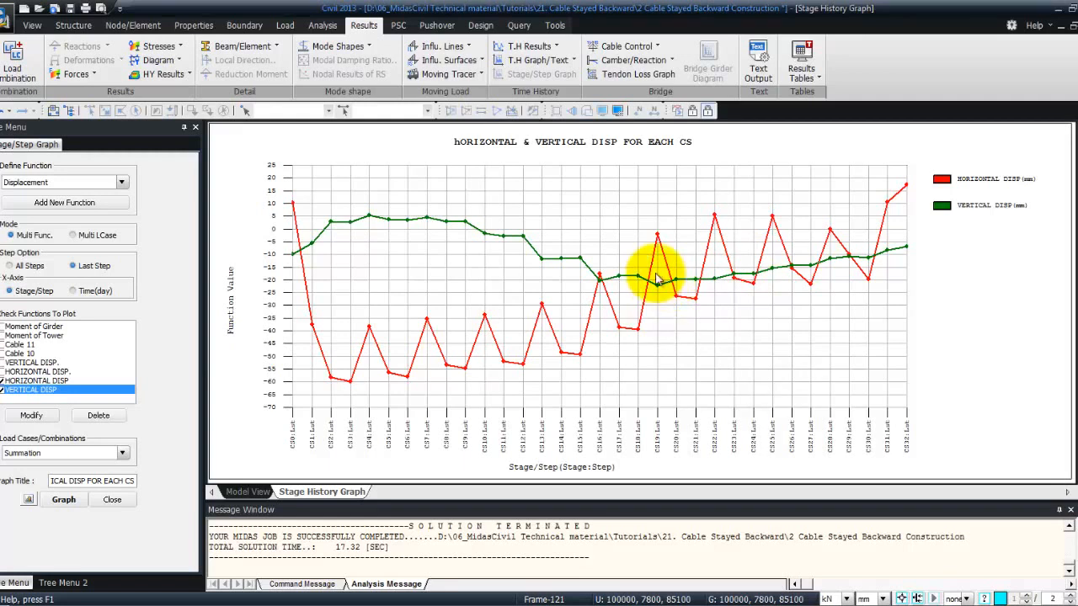
pyautogui.click(1073, 26)
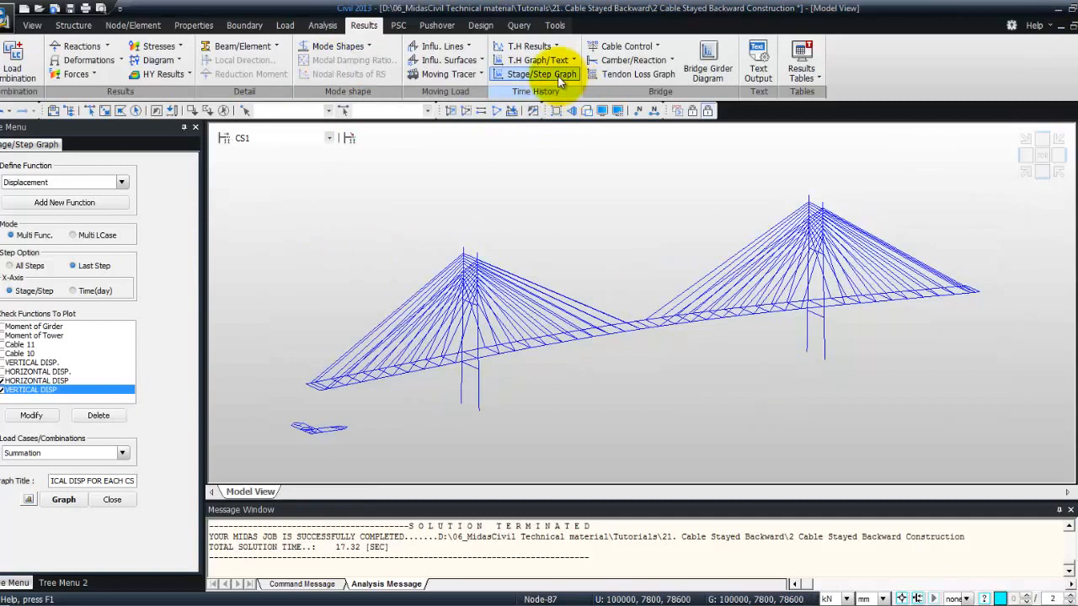
# Add a Truss Force/Stress function named CABLE10 for the force at the I-node of element 10
pyautogui.click(121, 184)
pyautogui.click(68, 203)
pyautogui.click(121, 182)
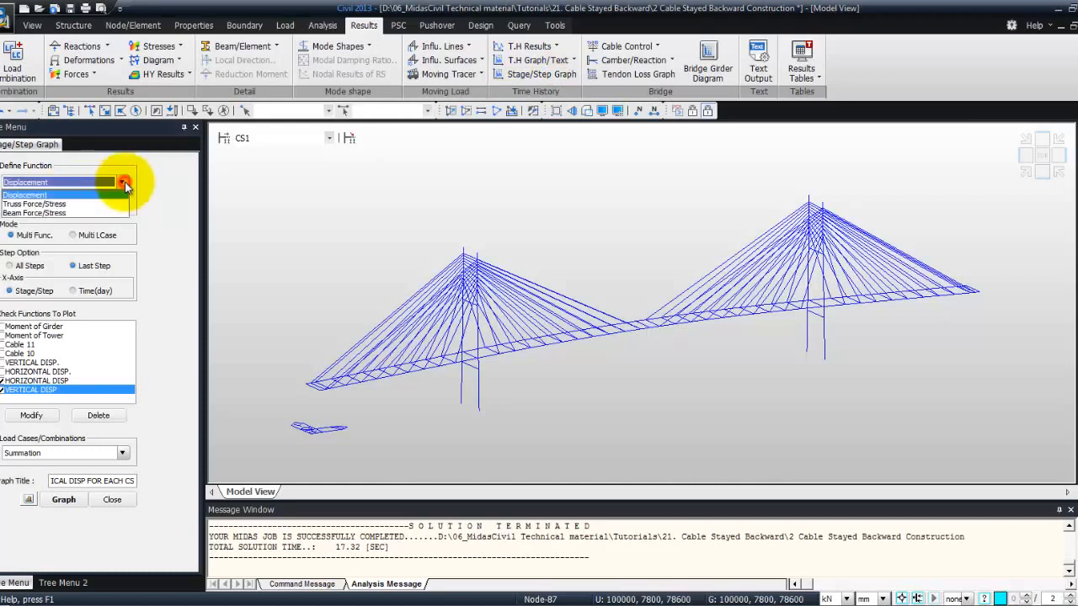
pyautogui.click(69, 204)
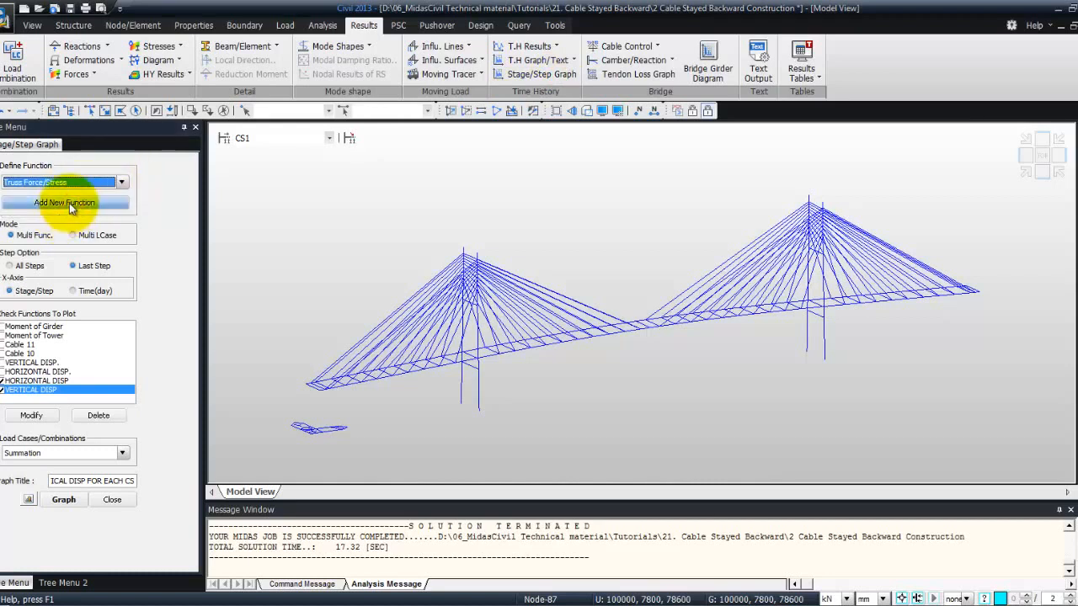
pyautogui.click(68, 203)
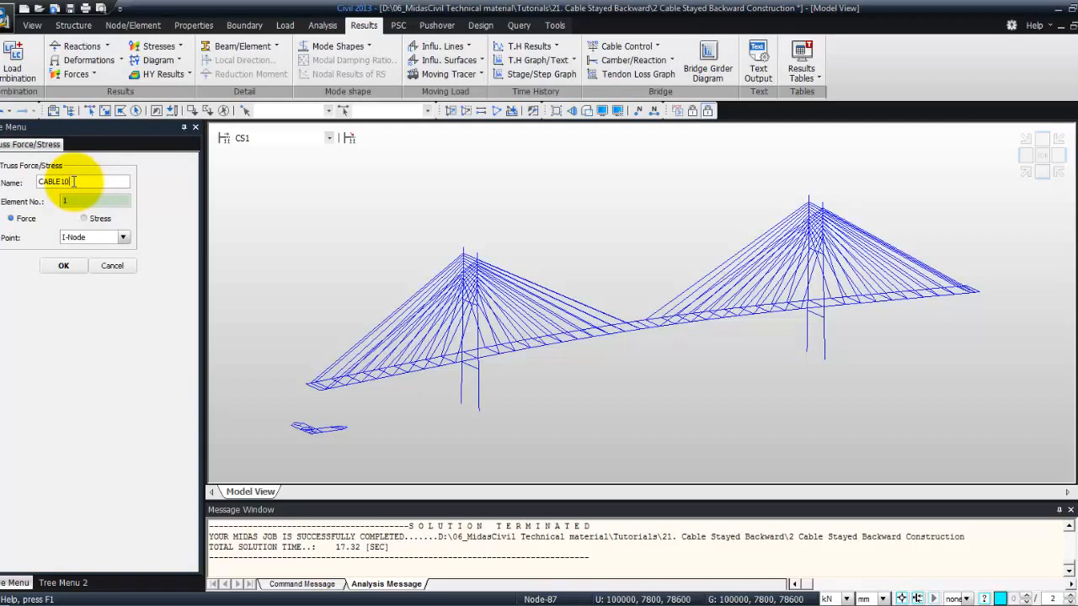
pyautogui.click(86, 202)
pyautogui.write('0')
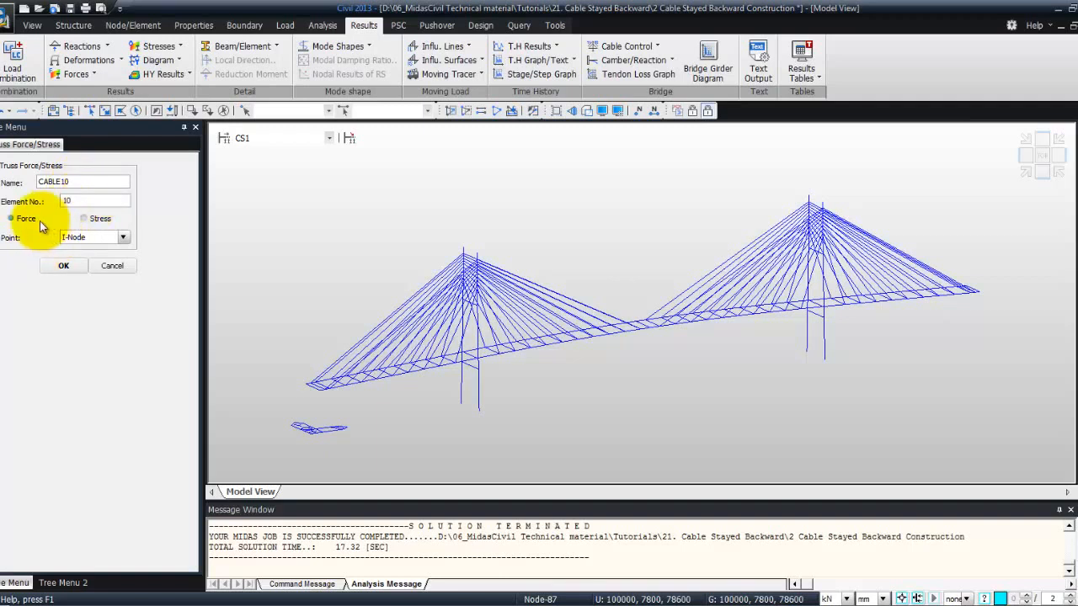
pyautogui.click(60, 266)
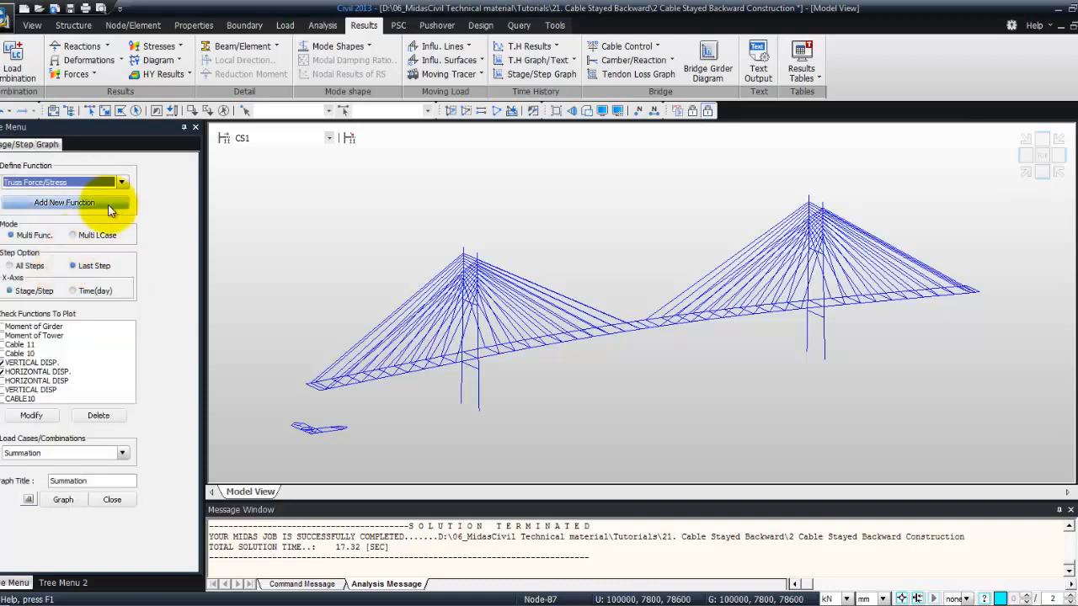
# Try to add a truss force function named cABLE 11 for element 11 at the I-node
pyautogui.click(108, 203)
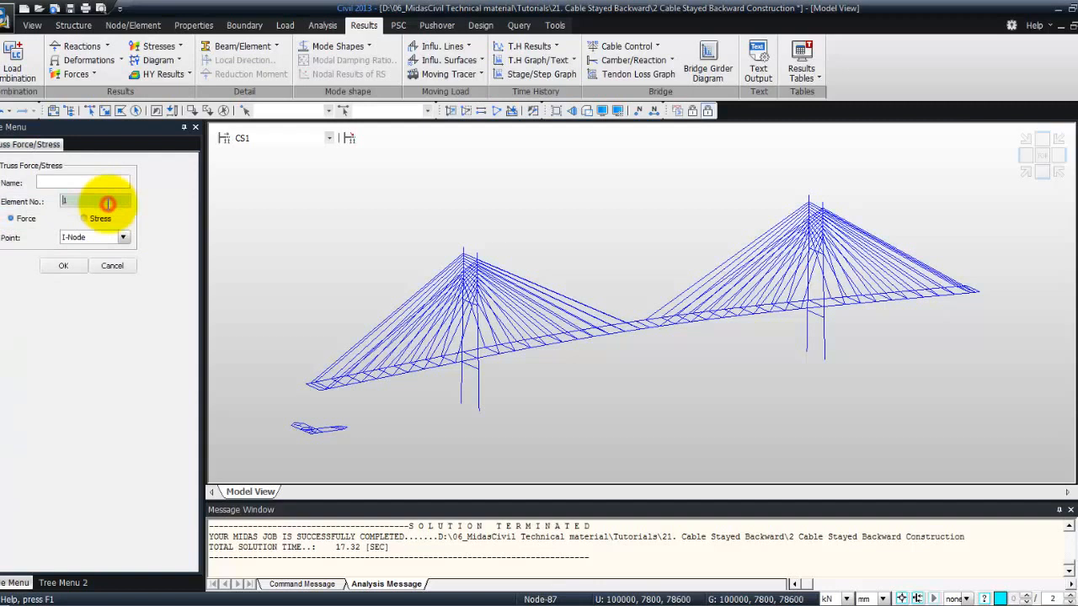
pyautogui.click(64, 175)
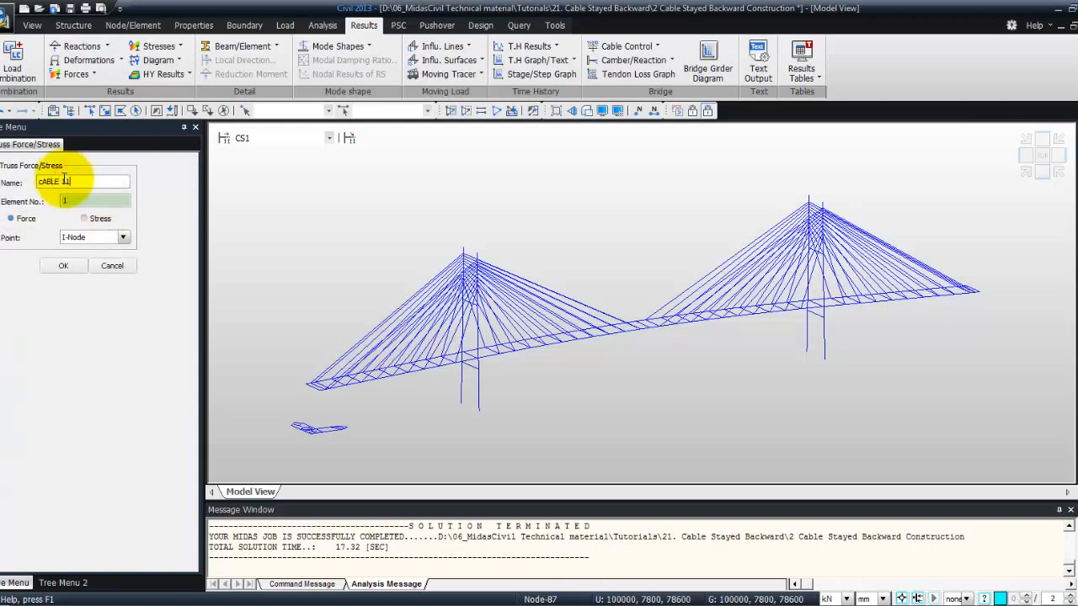
pyautogui.click(78, 199)
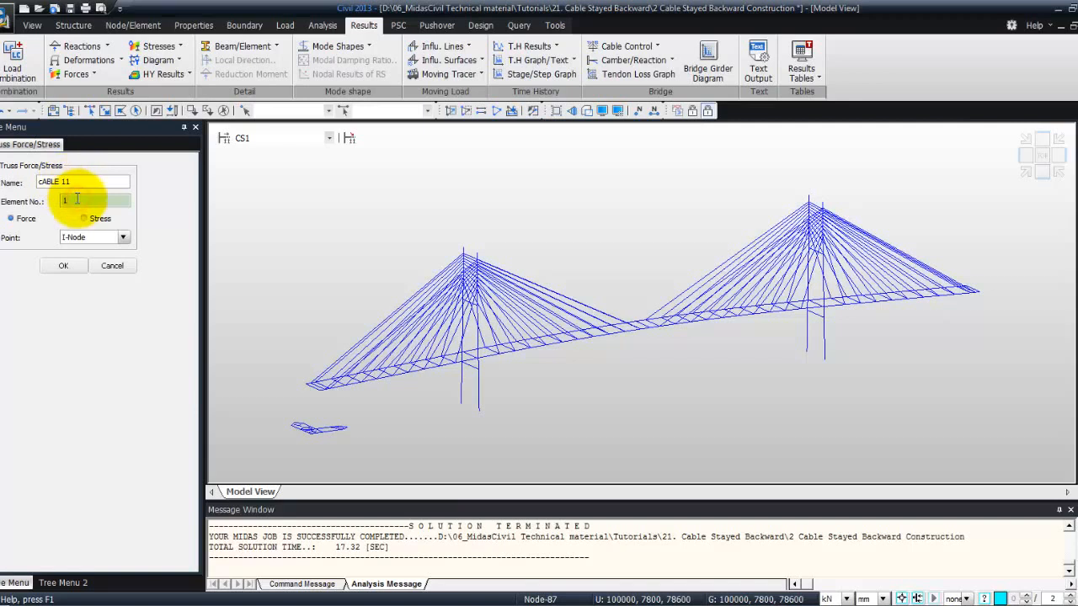
pyautogui.write('11')
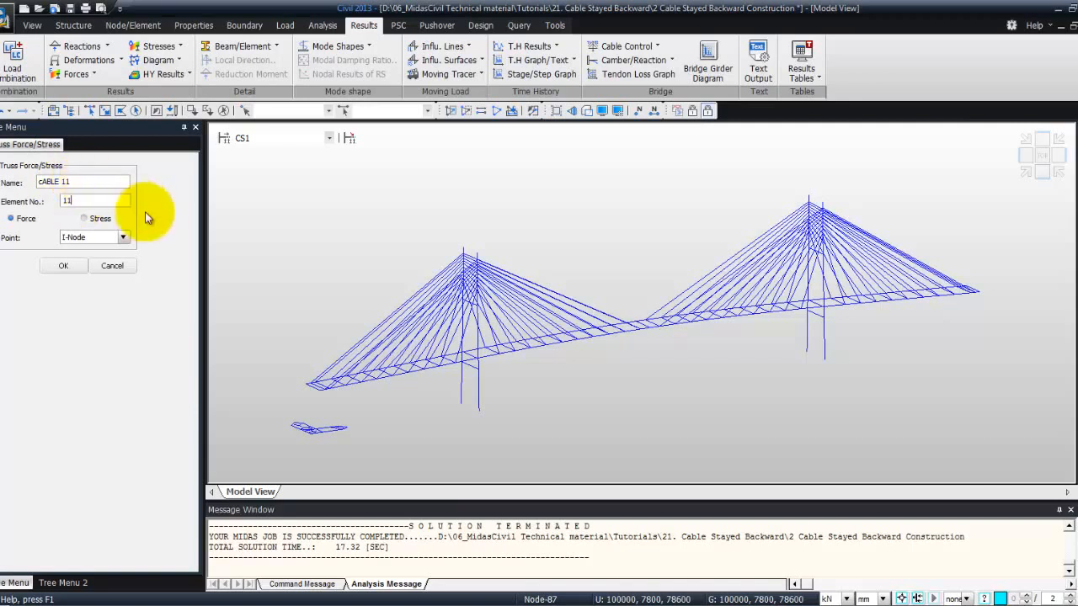
pyautogui.click(63, 266)
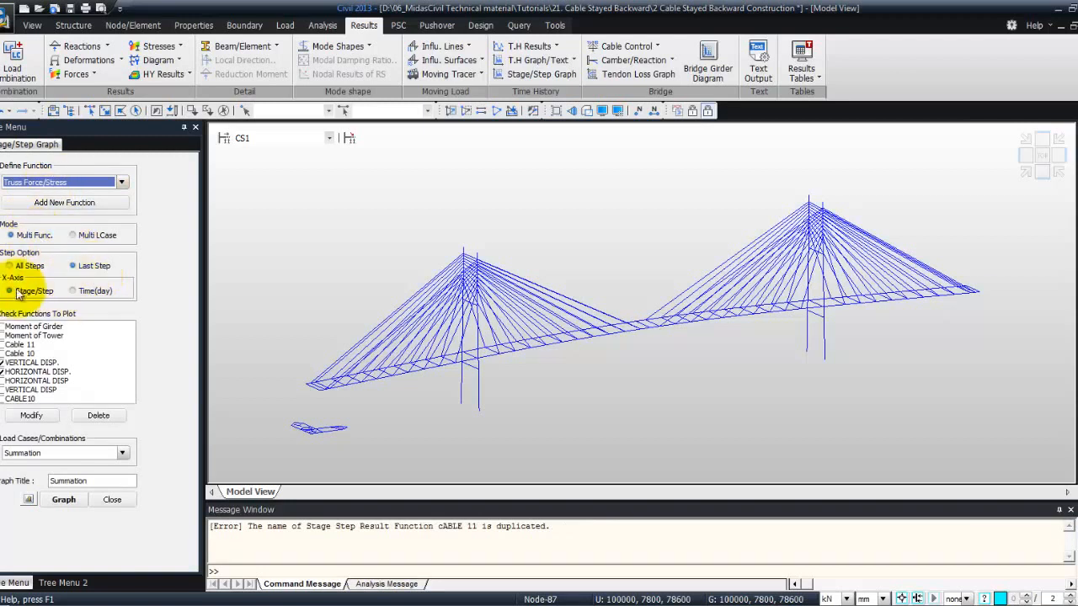
# Plot only the existing Cable 11 and Cable 10 functions with the Summation load case and maximize the graph
pyautogui.click(4, 363)
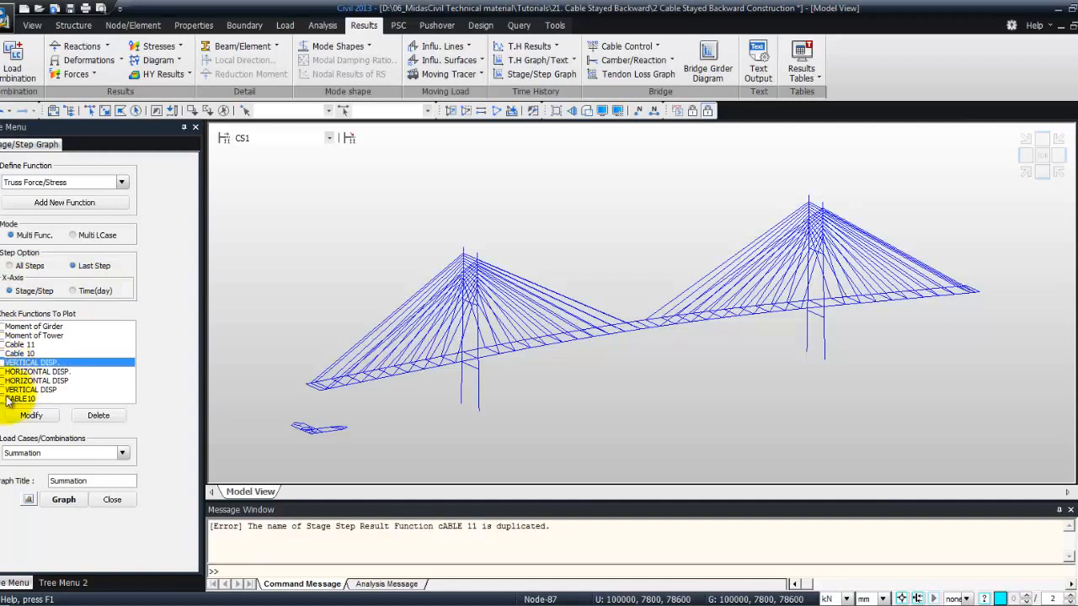
pyautogui.click(3, 354)
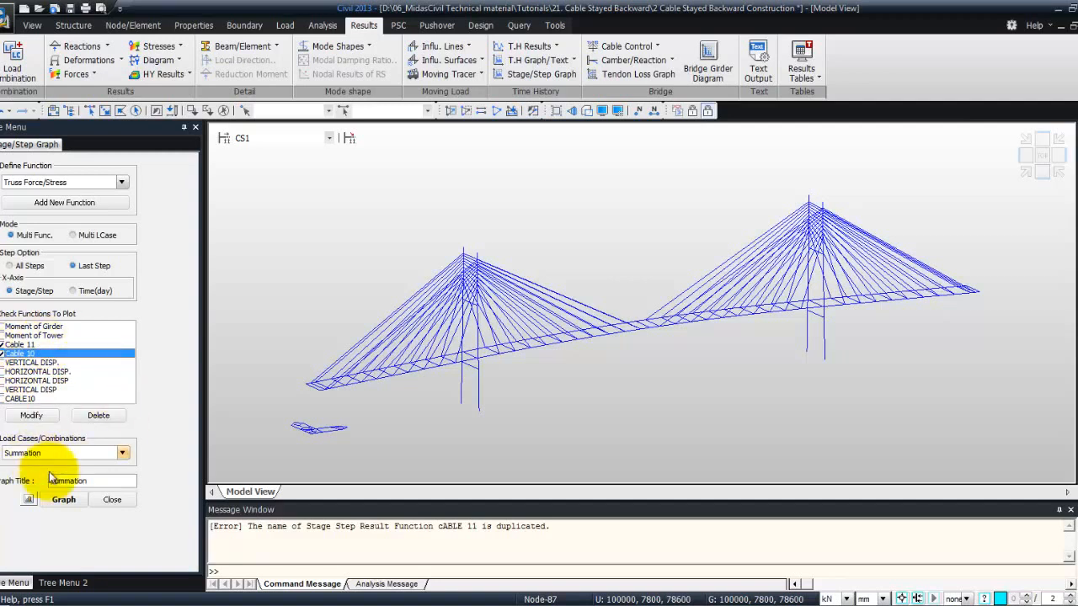
pyautogui.click(64, 500)
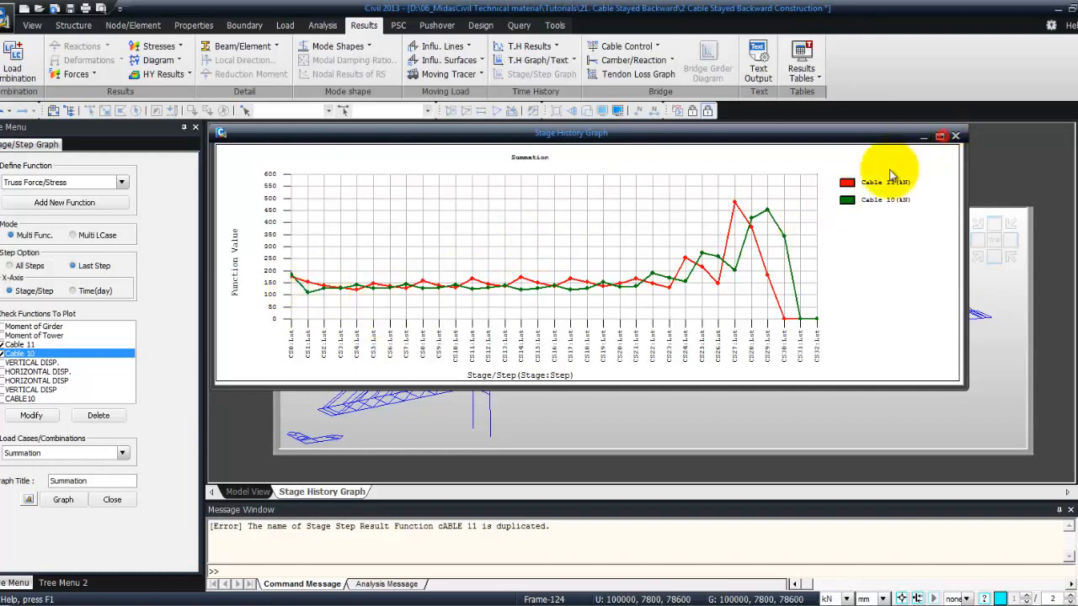
pyautogui.click(940, 135)
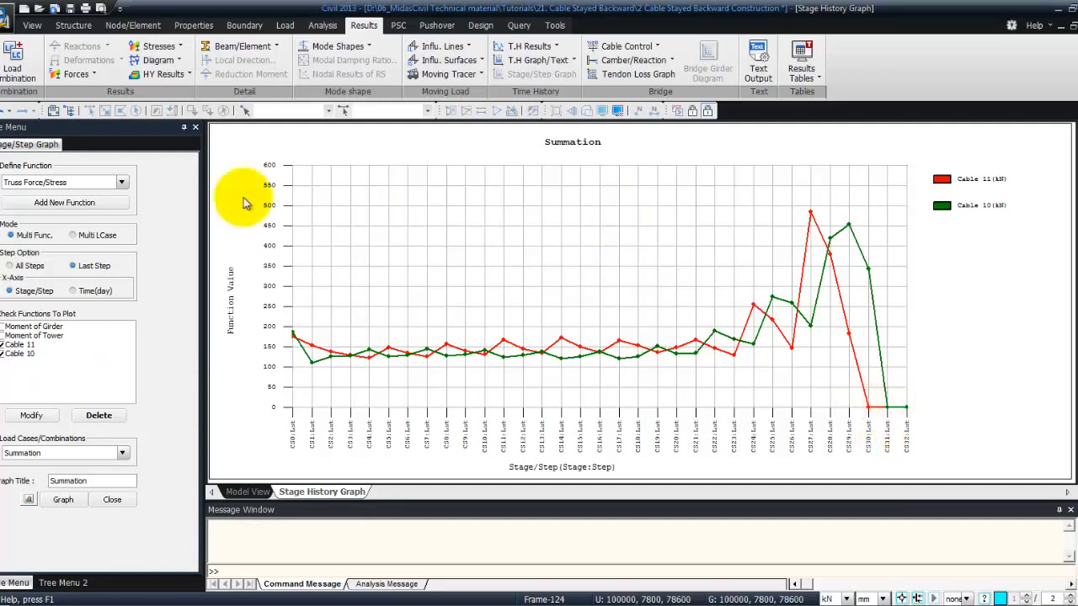
# Delete the existing Moment of Tower and Moment of Girder functions from the plot list
pyautogui.click(122, 182)
pyautogui.click(112, 217)
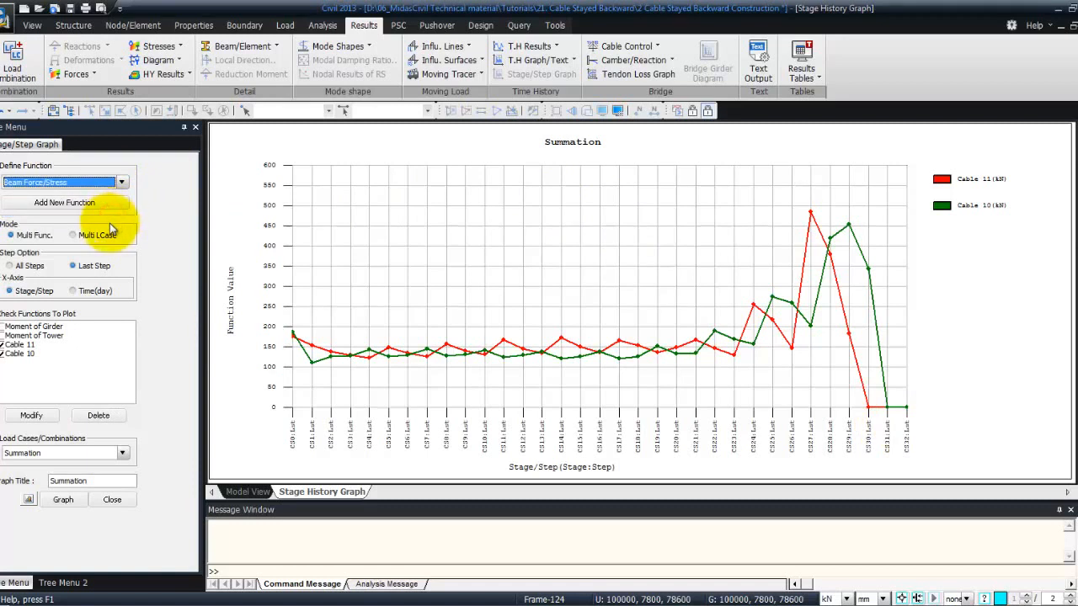
pyautogui.click(57, 336)
pyautogui.click(97, 415)
pyautogui.click(52, 327)
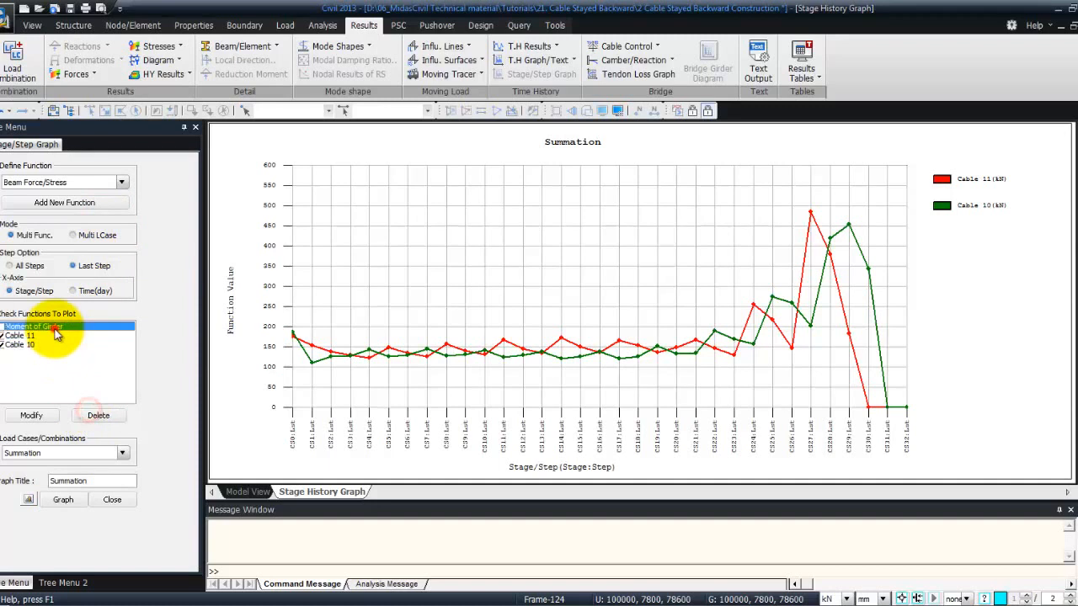
pyautogui.click(97, 415)
# Add a Beam Force/Stress function named MOMENT OF GIRDER for the I-node of element 45, using a bending moment component
pyautogui.click(122, 182)
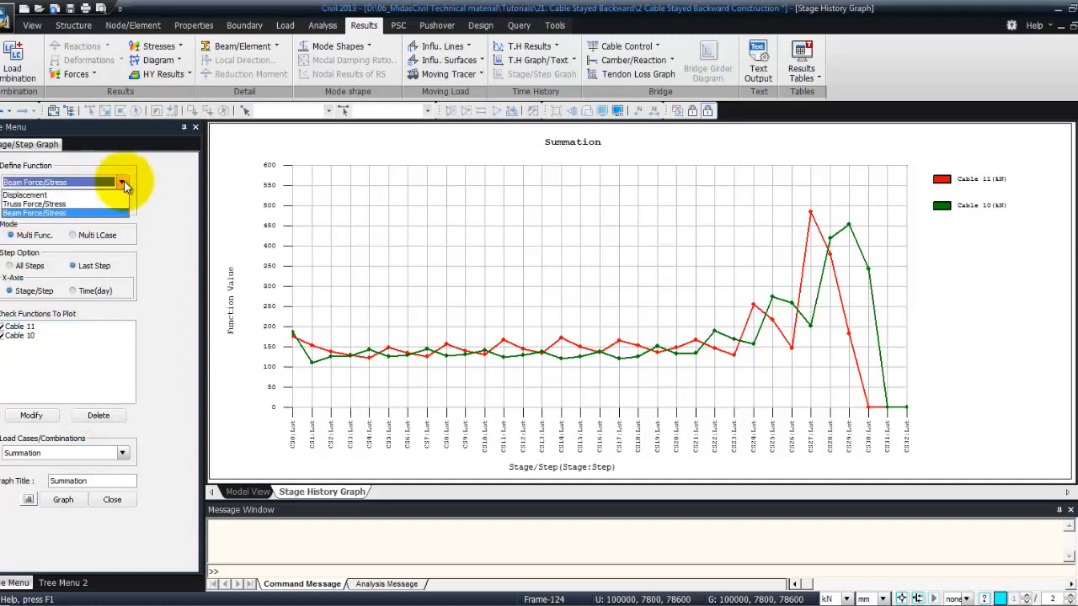
pyautogui.click(88, 211)
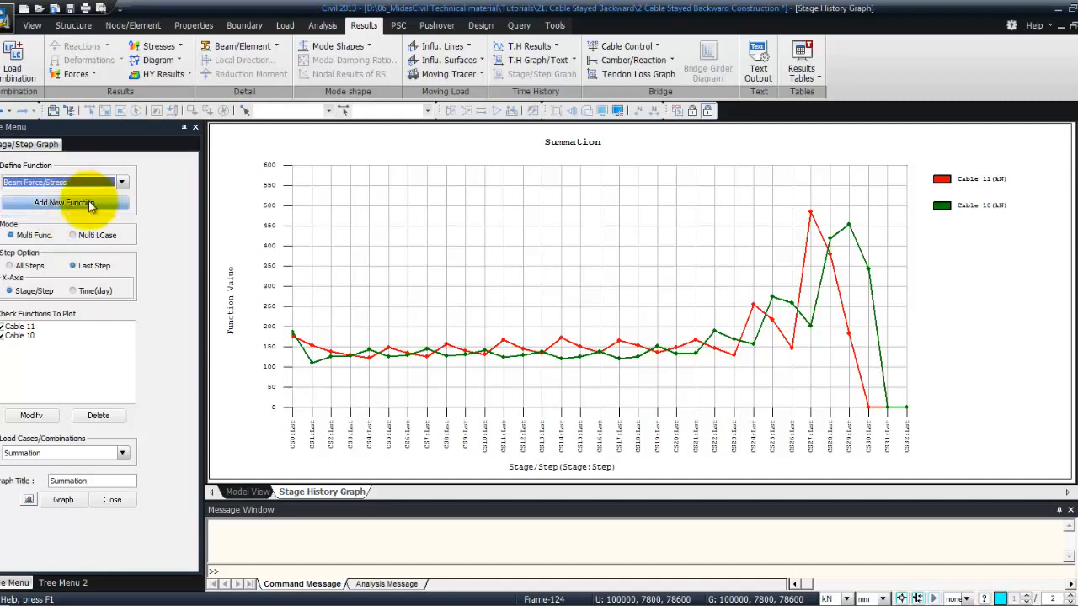
pyautogui.click(90, 205)
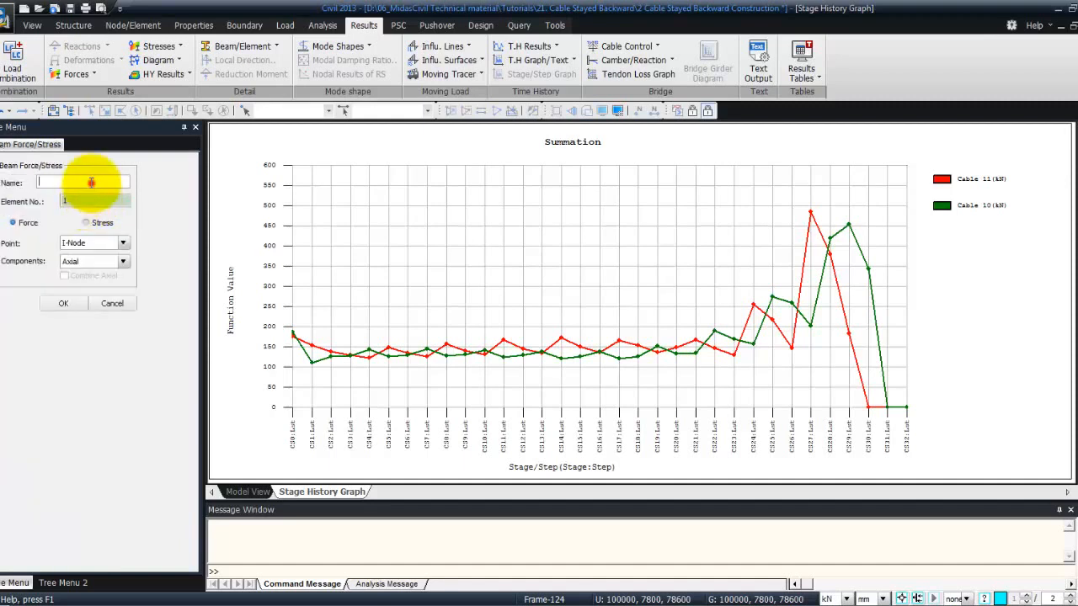
pyautogui.click(91, 183)
pyautogui.write('mOMENT')
pyautogui.press('BackSpace')
pyautogui.press('BackSpace')
pyautogui.press('BackSpace')
pyautogui.press('BackSpace')
pyautogui.press('BackSpace')
pyautogui.press('BackSpace')
pyautogui.write('GIRDER')
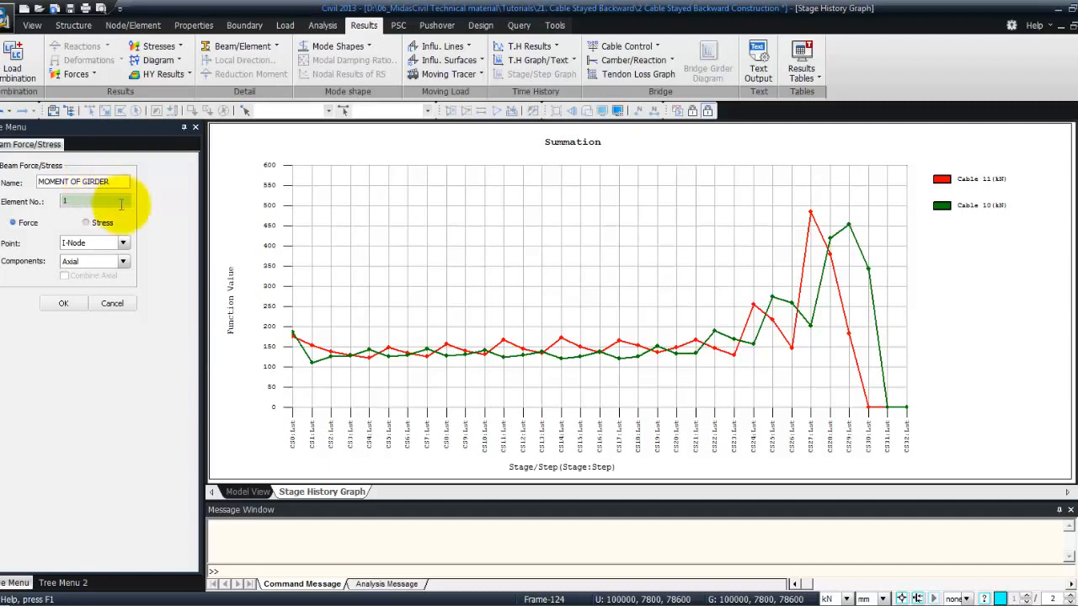
pyautogui.click(100, 198)
pyautogui.write('45')
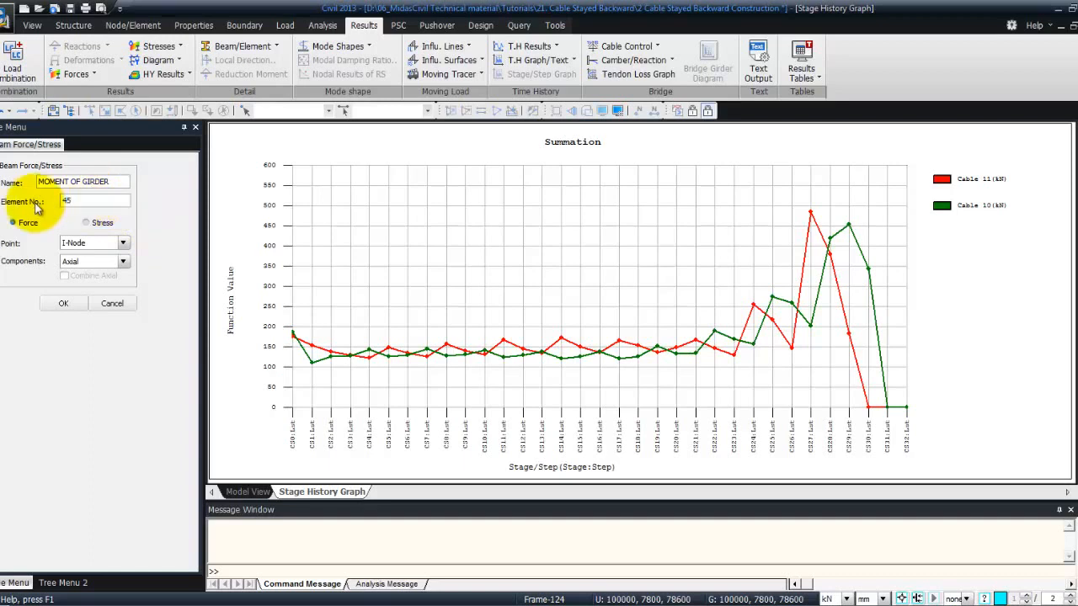
pyautogui.click(123, 261)
pyautogui.click(104, 315)
pyautogui.click(67, 302)
# Add a Beam Force/Stress function named MOMENT OF TOWER for the I-node of element 108, using the Moment-y force component
pyautogui.click(83, 202)
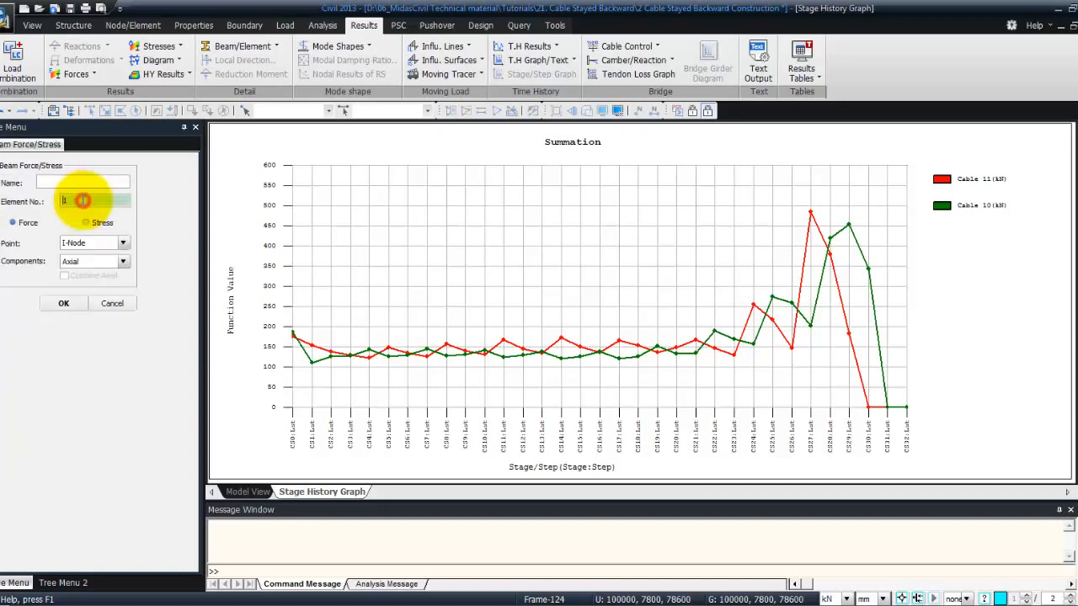
pyautogui.click(87, 182)
pyautogui.write('MOMENT OF TOWER')
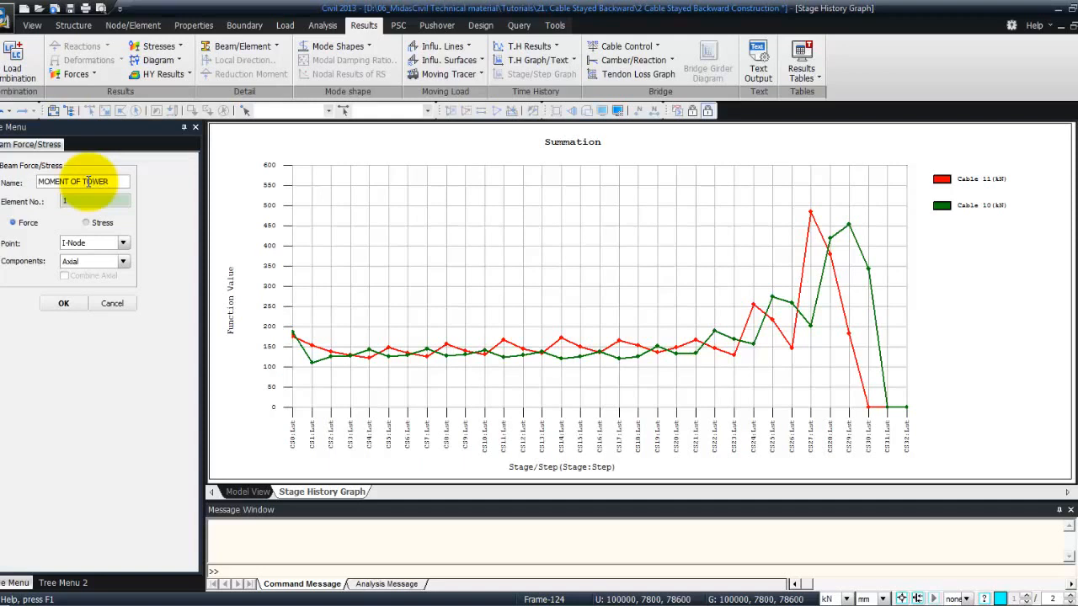
pyautogui.press('Tab')
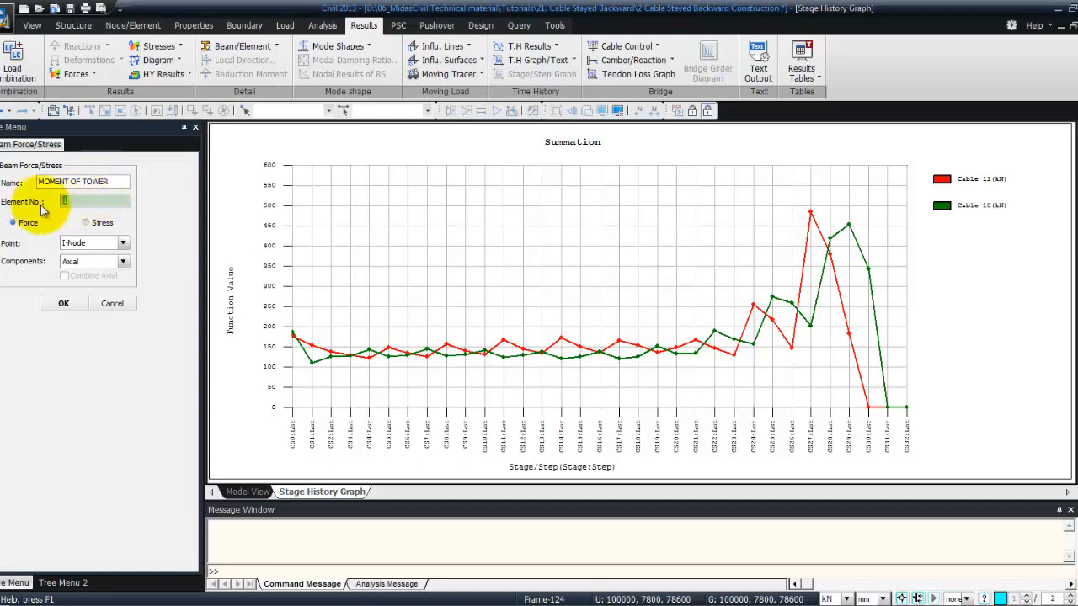
pyautogui.write('108')
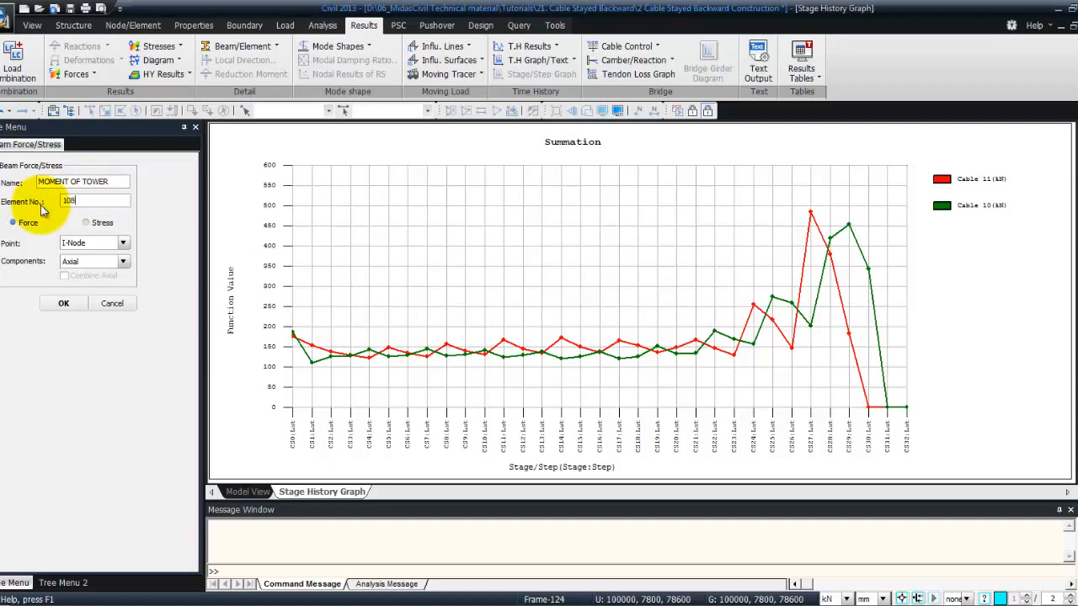
pyautogui.click(124, 262)
pyautogui.click(105, 311)
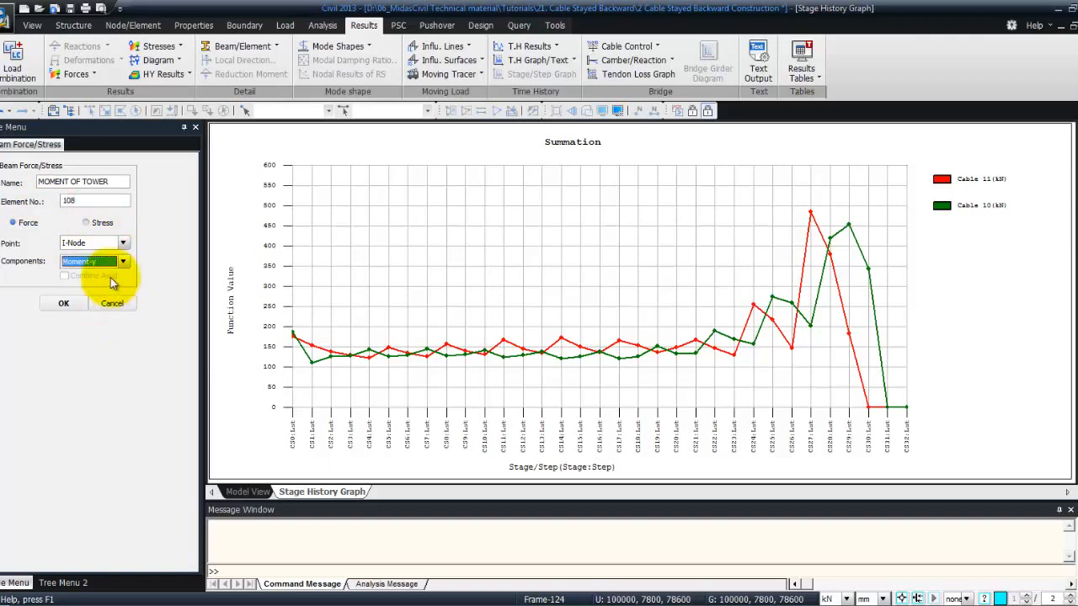
pyautogui.click(63, 304)
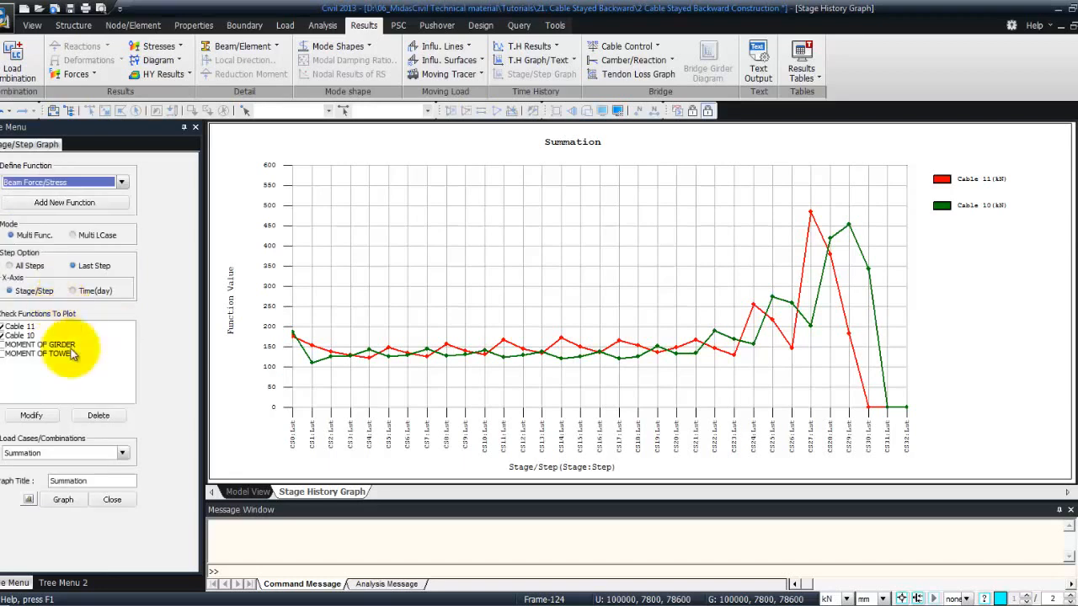
# Include only the MOMENT OF GIRDER and MOMENT OF TOWER functions in the plot, excluding Cable 10 and Cable 11
pyautogui.click(2, 344)
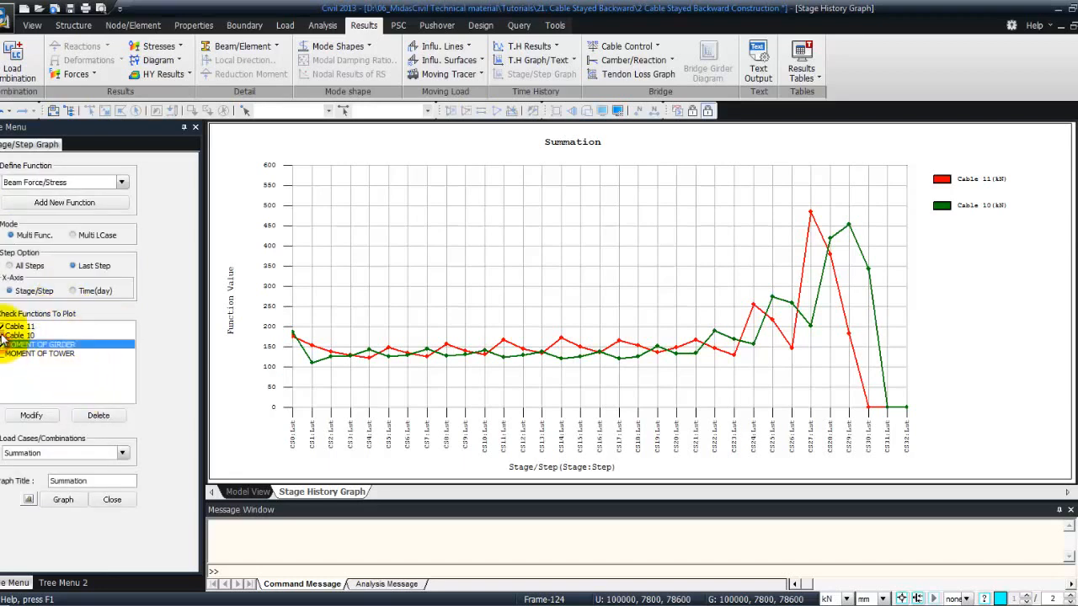
pyautogui.click(2, 335)
pyautogui.click(3, 326)
pyautogui.click(3, 354)
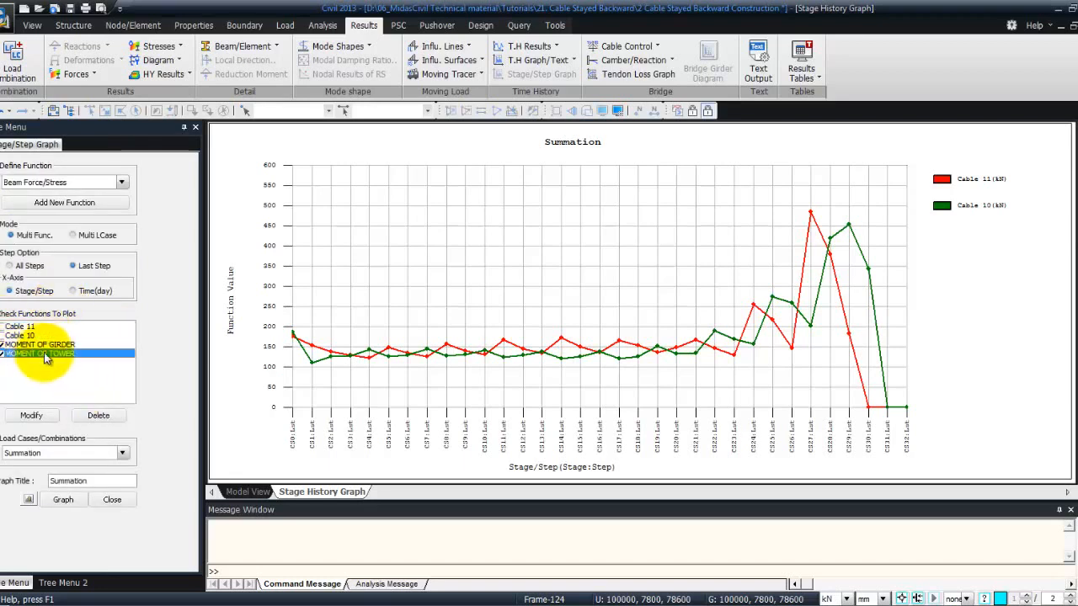
# Title the graph "Bending Moment of each CS", plot it, and maximize the resulting graph window
pyautogui.doubleClick(113, 481)
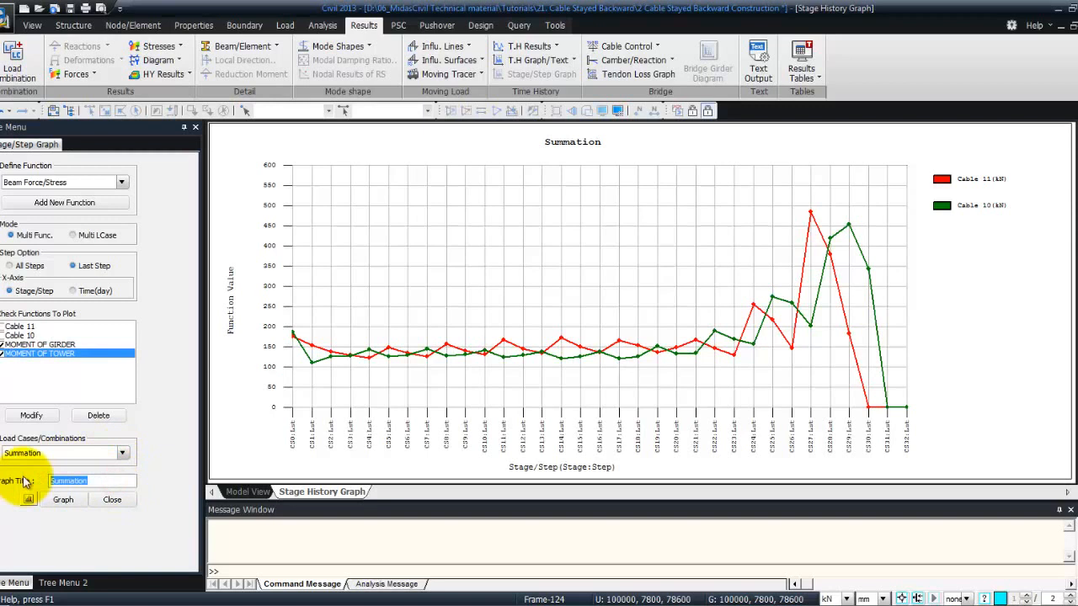
pyautogui.write('Bending M')
pyautogui.write('oment of ')
pyautogui.write('each C')
pyautogui.write('S')
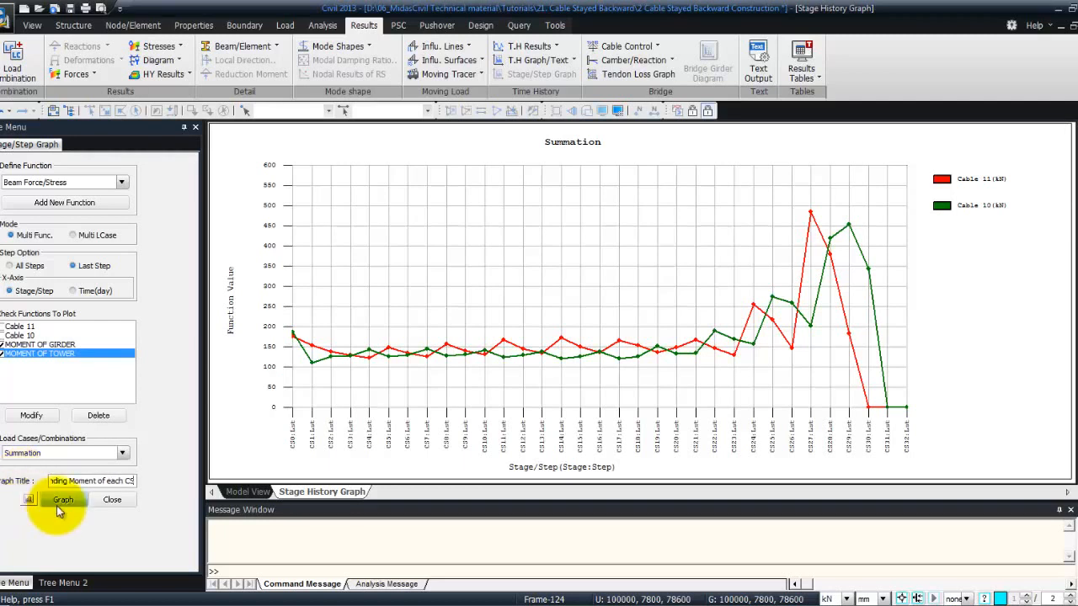
pyautogui.click(59, 500)
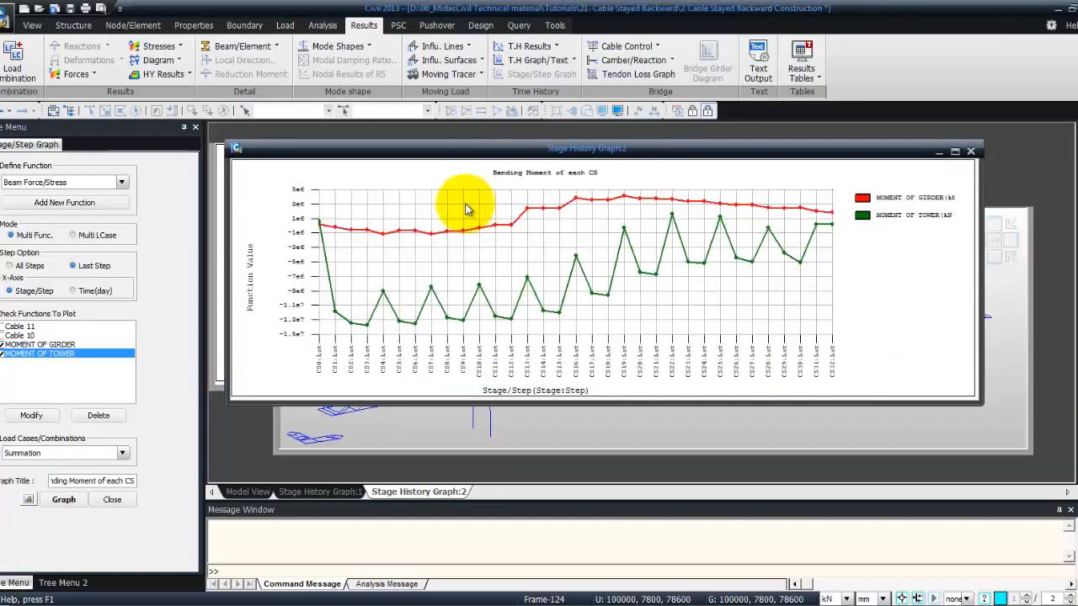
pyautogui.click(955, 152)
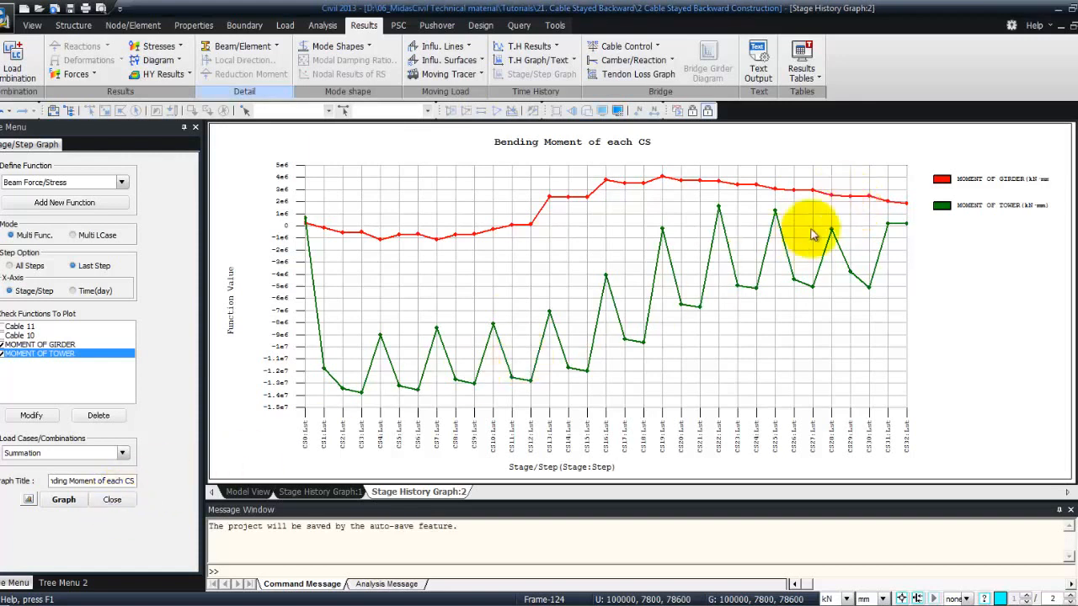
# Close the bending moment graph and the cable force graph to return to the bridge model view
pyautogui.click(1077, 26)
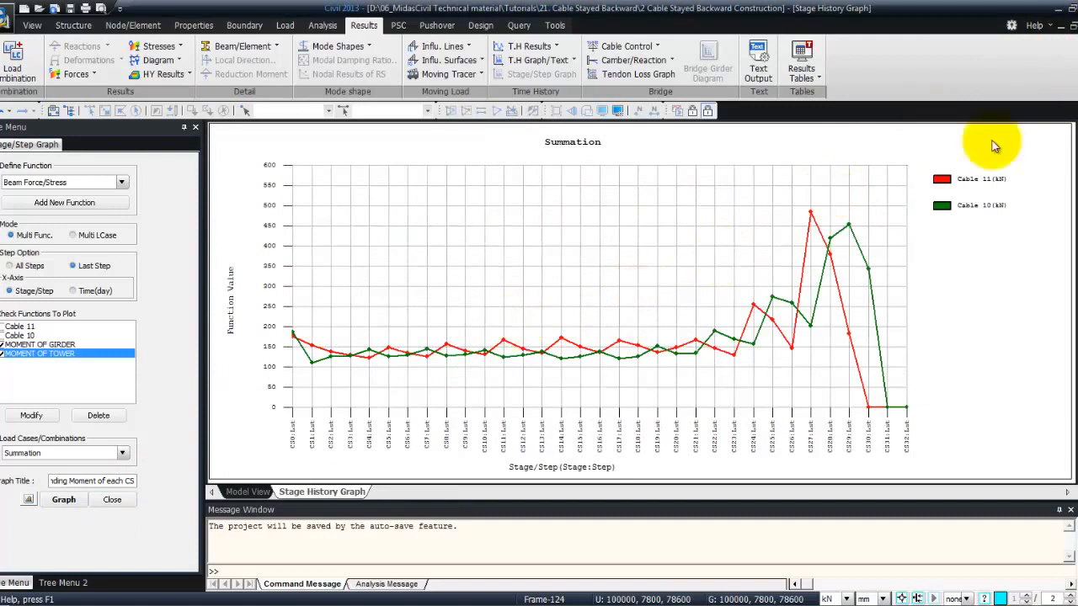
pyautogui.click(1073, 26)
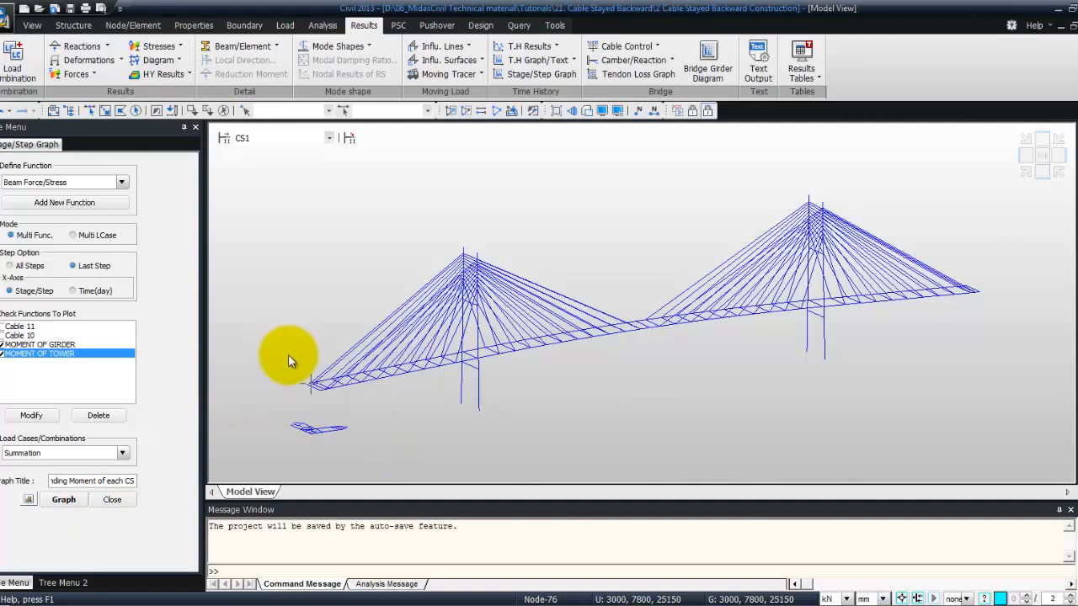
pyautogui.moveTo(289, 360)
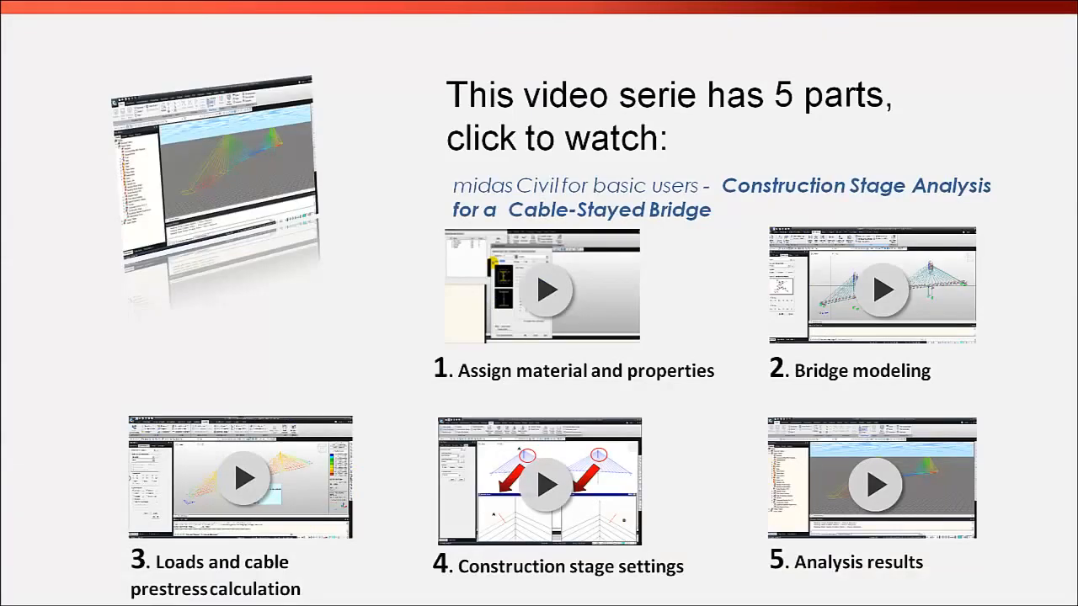